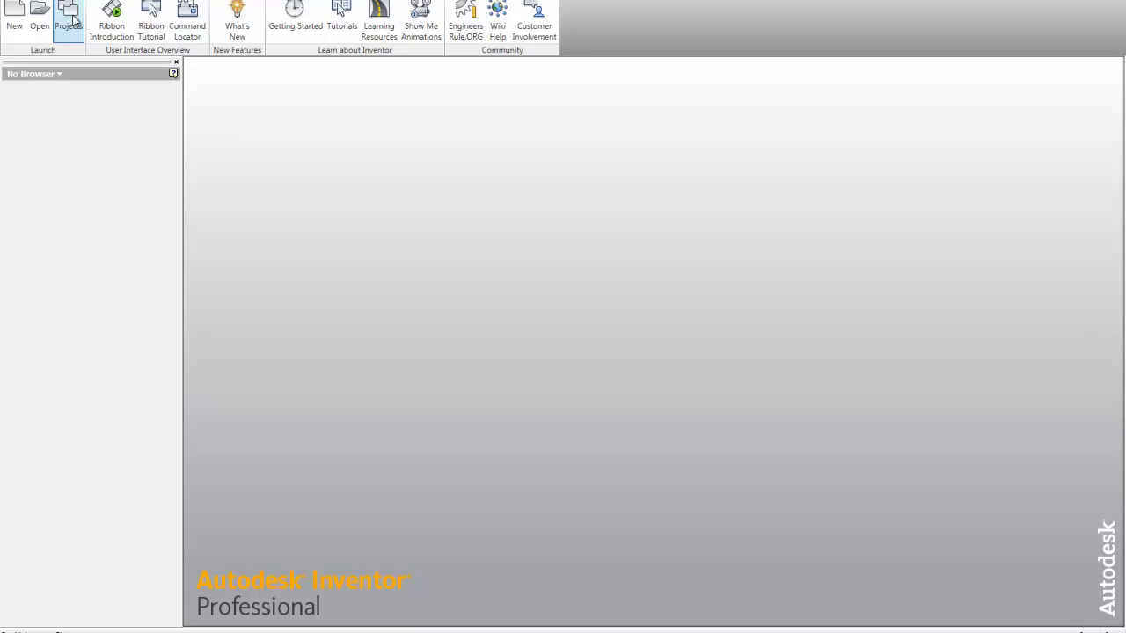
- Open the Projects list and expand the Designs project's Libraries to show .\Libraries
click(70, 19)
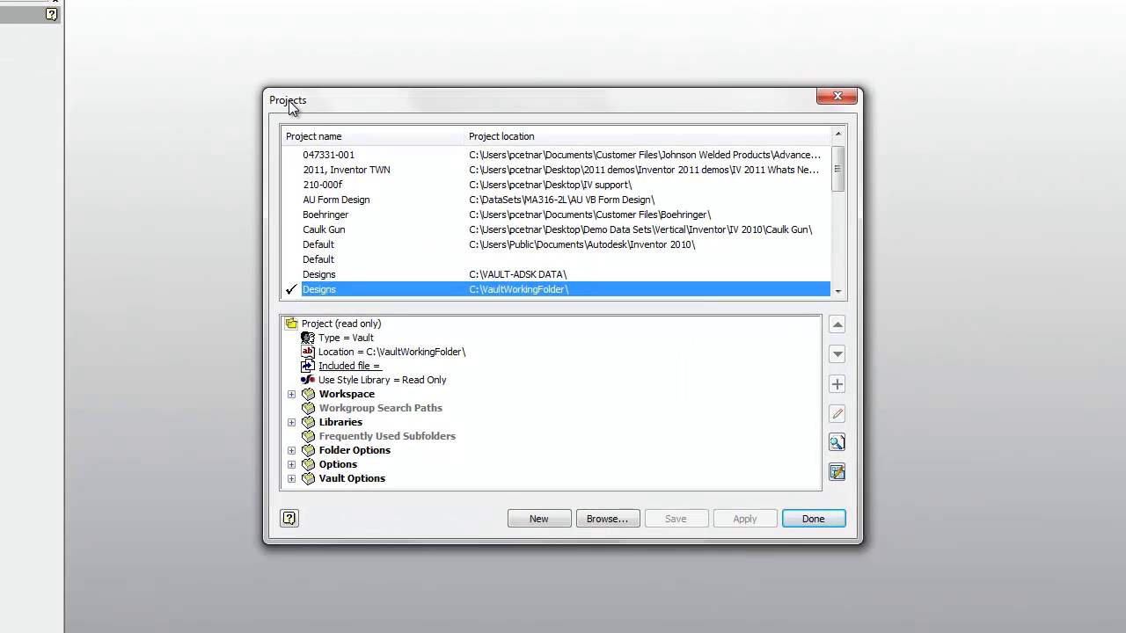
click(291, 422)
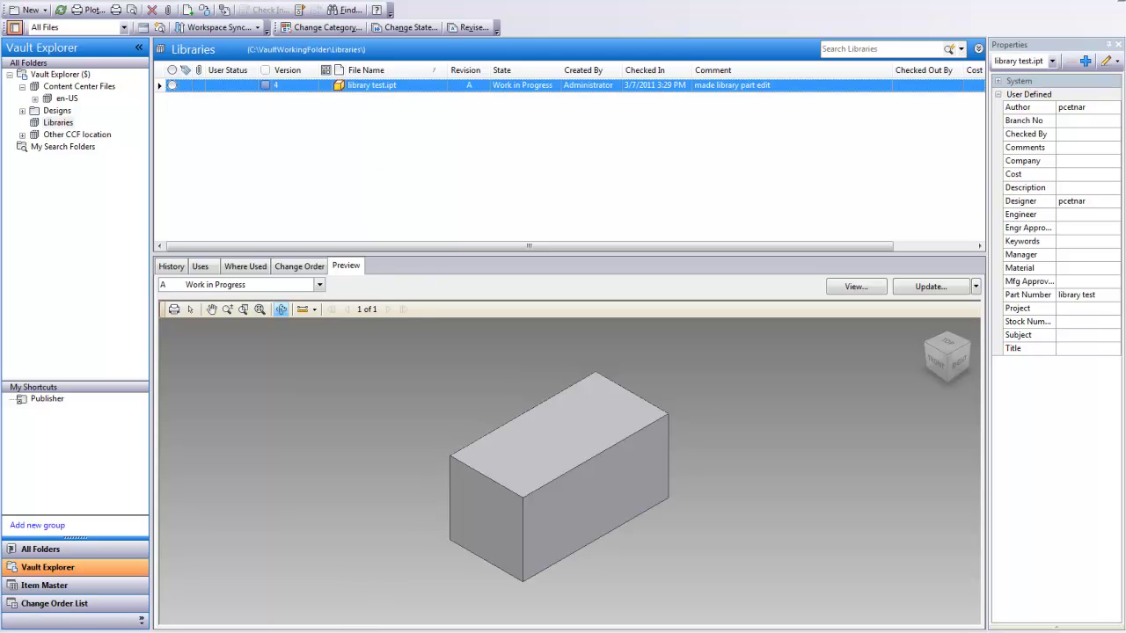
- Review library test.ipt (version 4, revision A, Work in Progress) and its preview in Vault Explorer
mouse_move(264, 631)
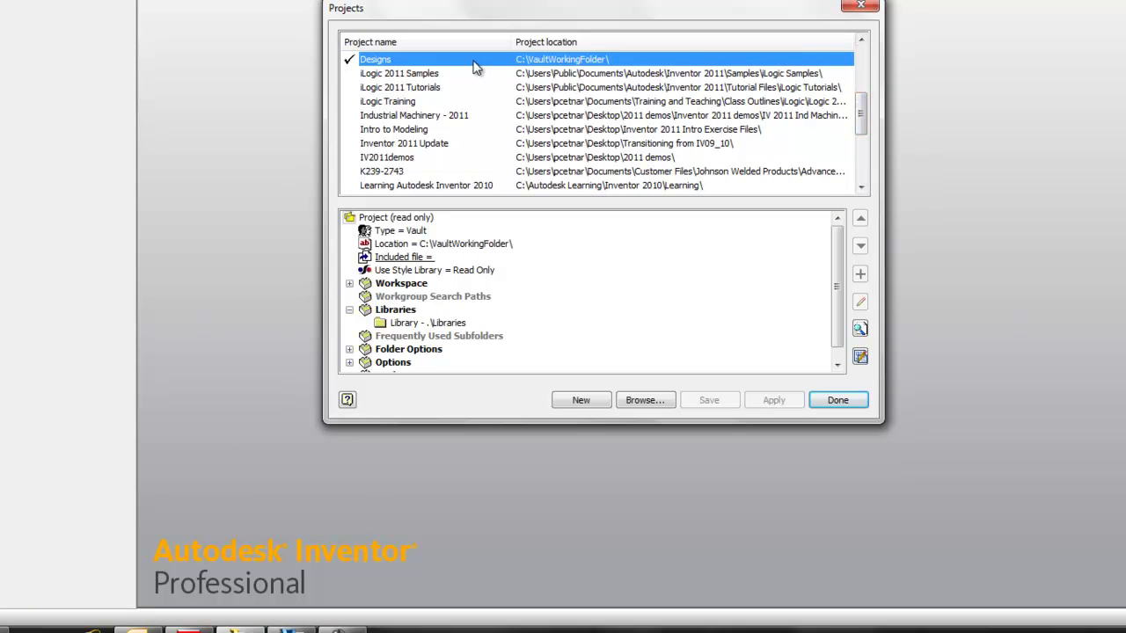
- Expand the Designs project's Workspace, close Projects with Designs still active, and show the Vault tab
click(349, 284)
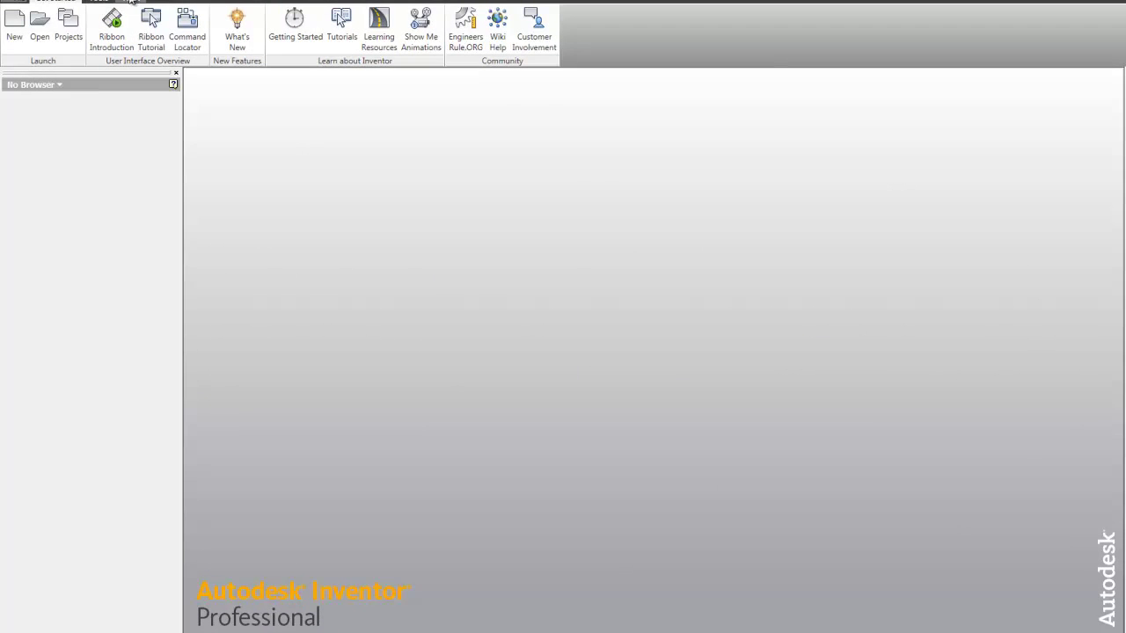
click(68, 26)
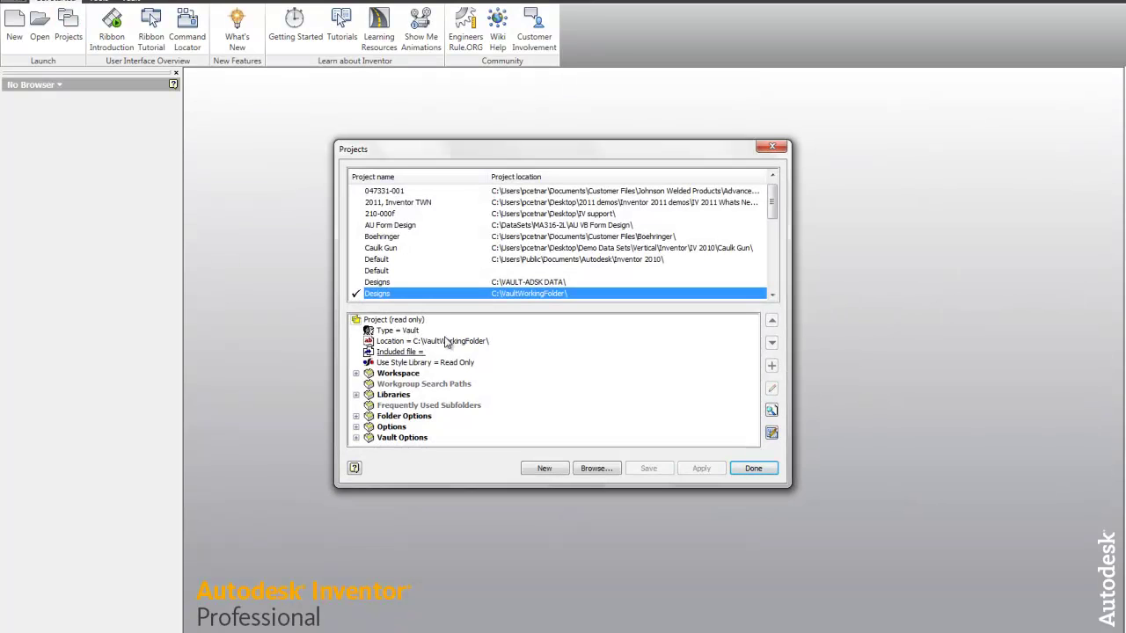
click(754, 469)
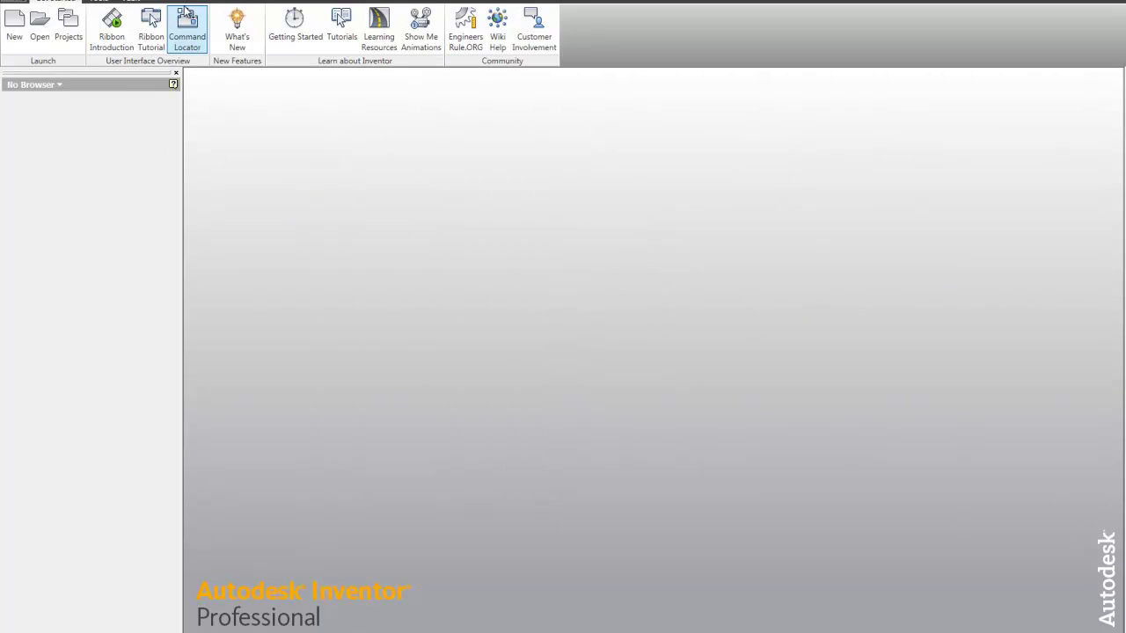
click(132, 3)
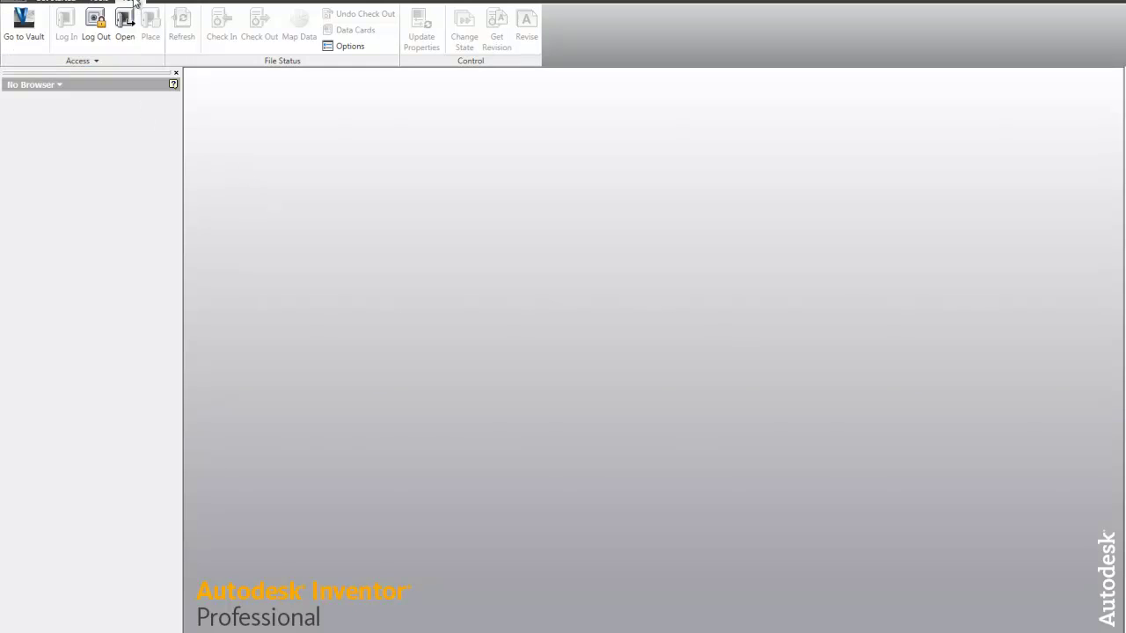
click(91, 61)
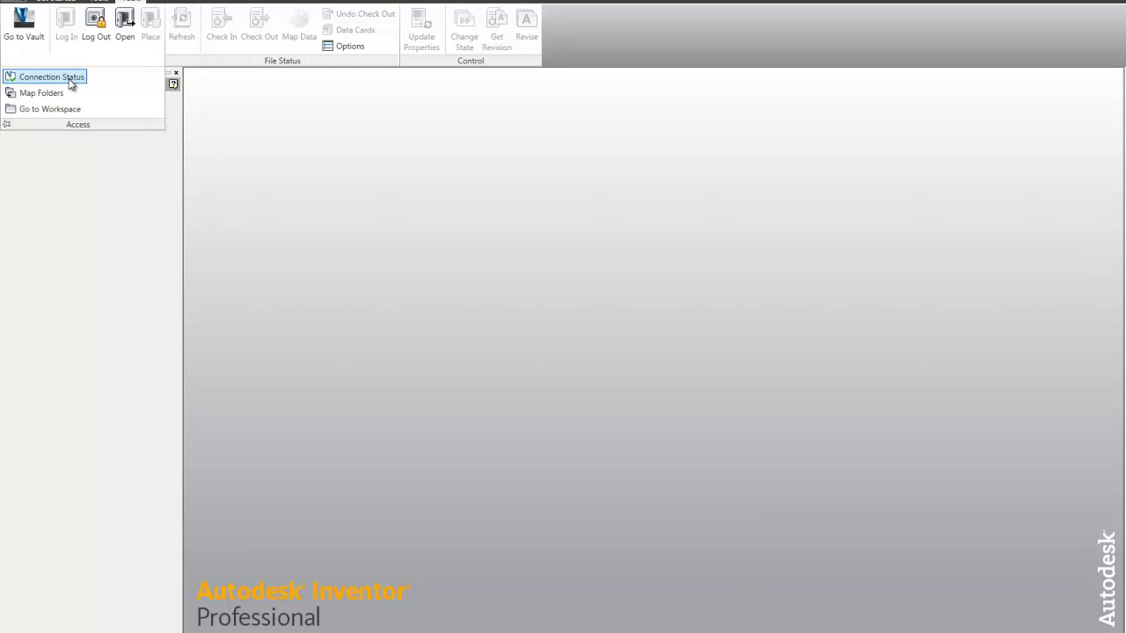
click(44, 93)
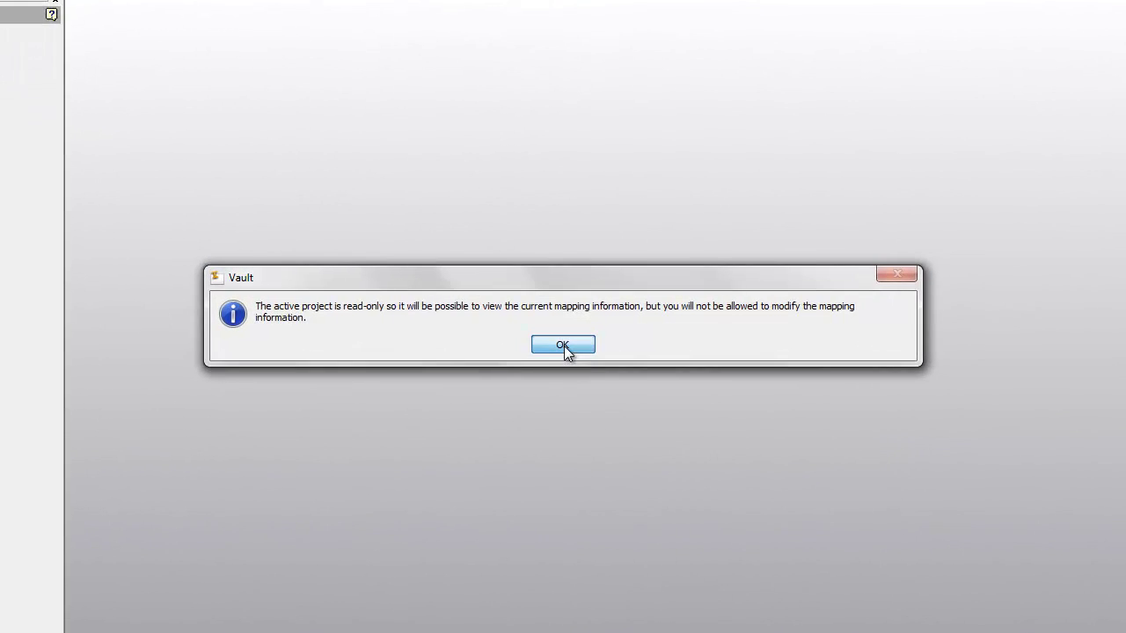
click(563, 345)
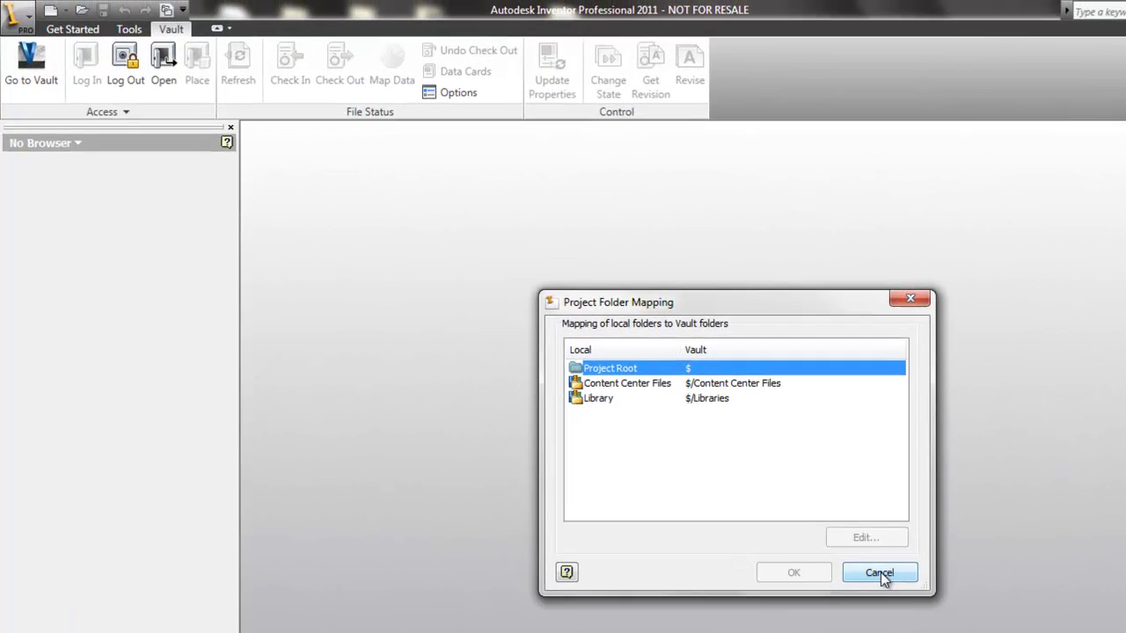
- Open library test.ipt from the Vault Libraries folder with Open (Check Out)
click(879, 573)
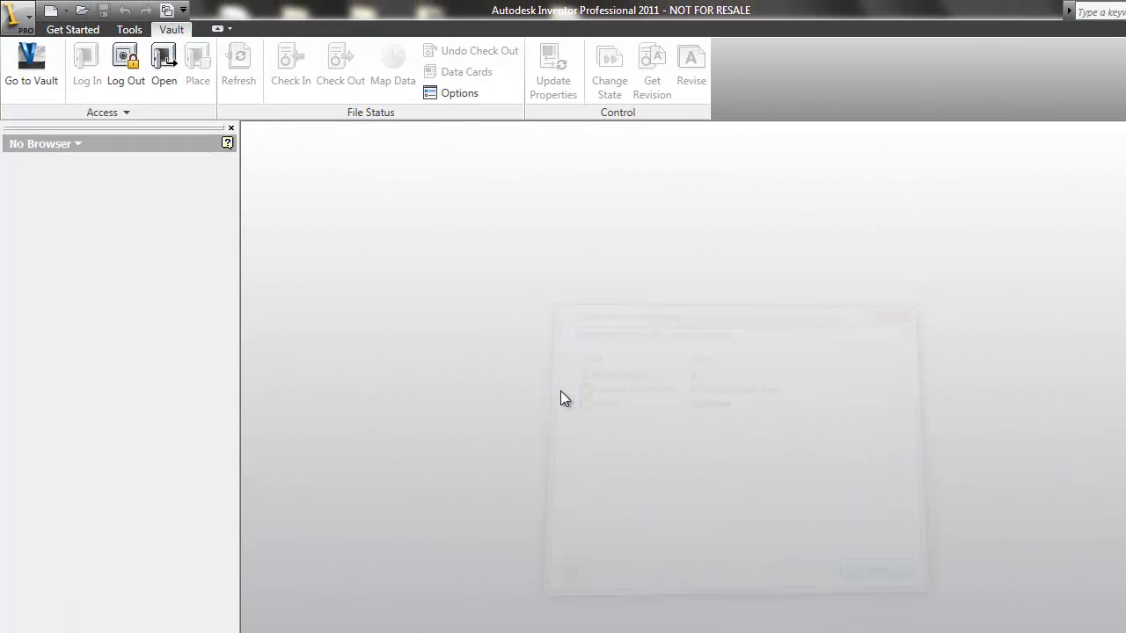
click(80, 30)
click(171, 29)
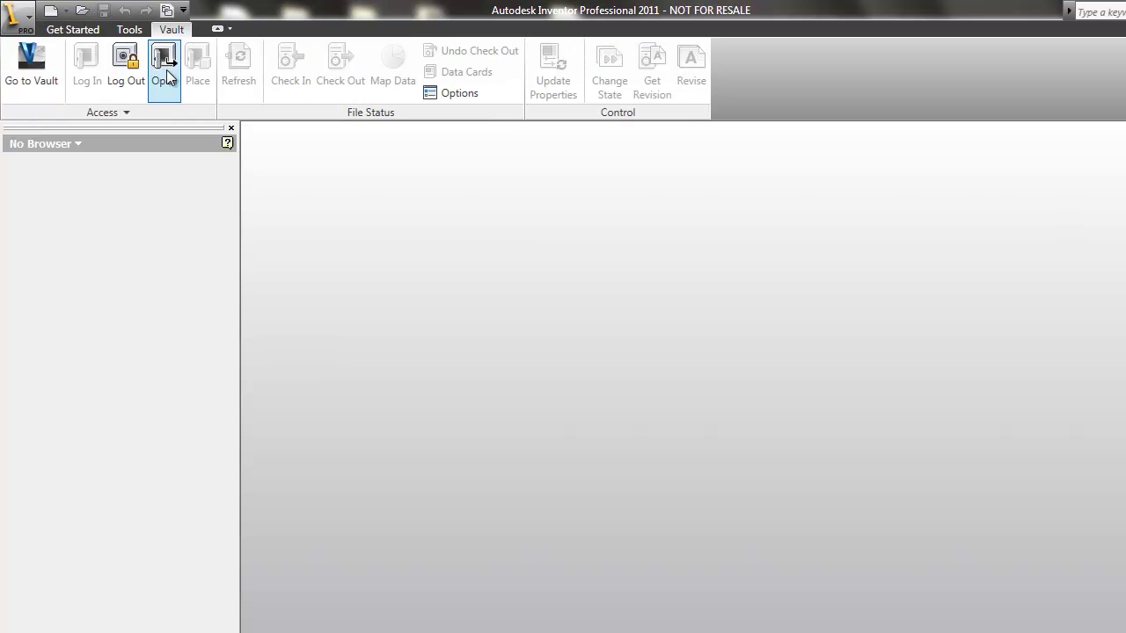
click(164, 66)
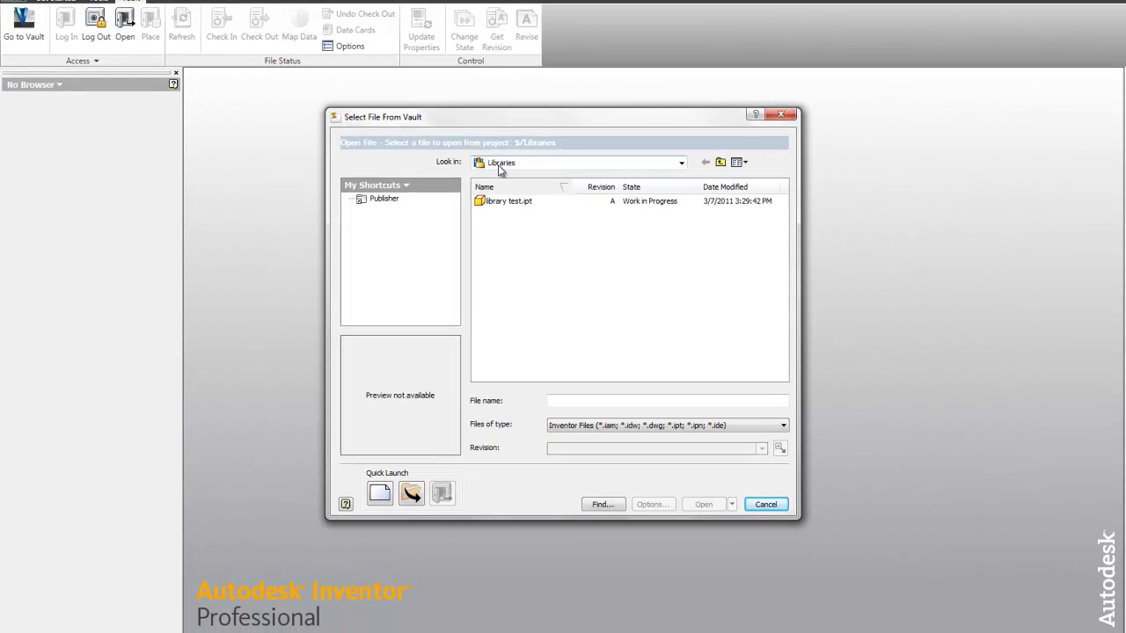
click(502, 202)
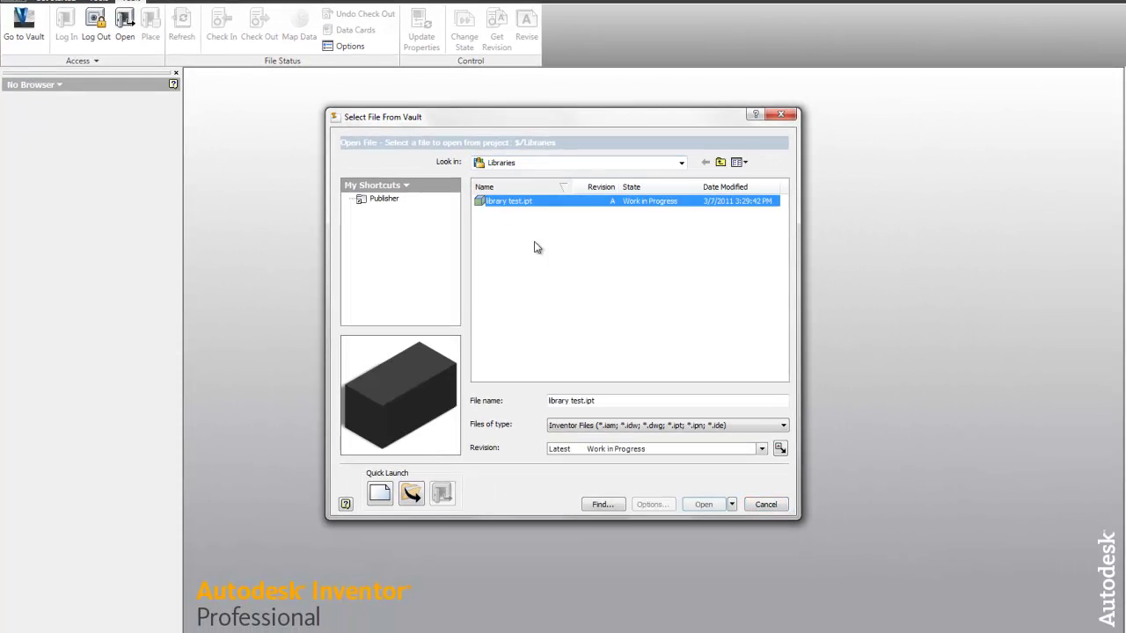
click(732, 504)
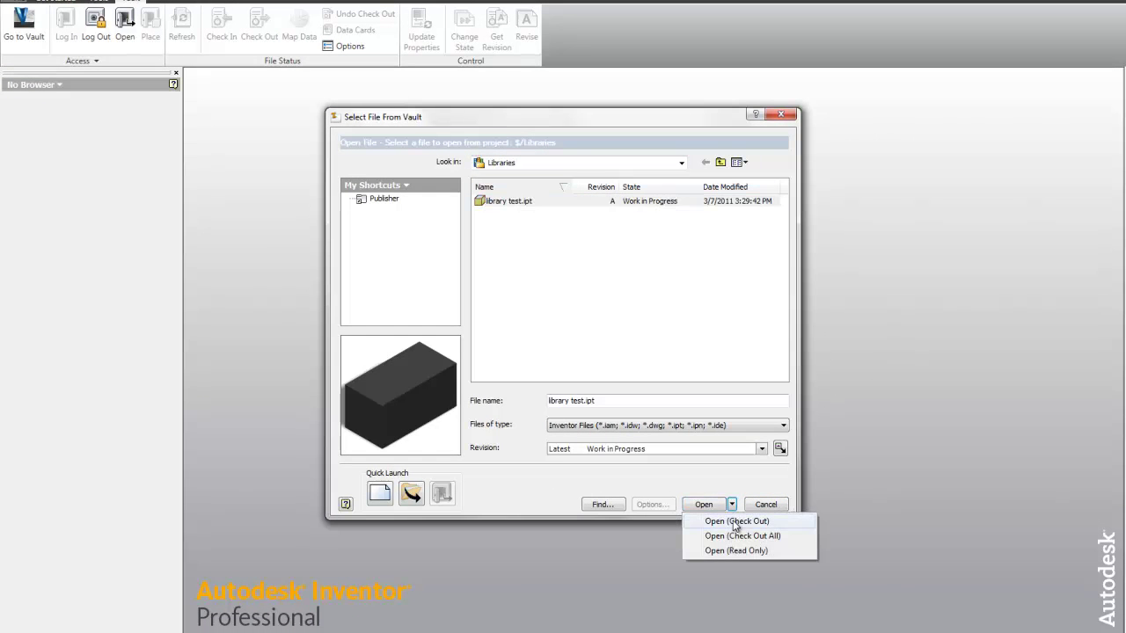
click(734, 521)
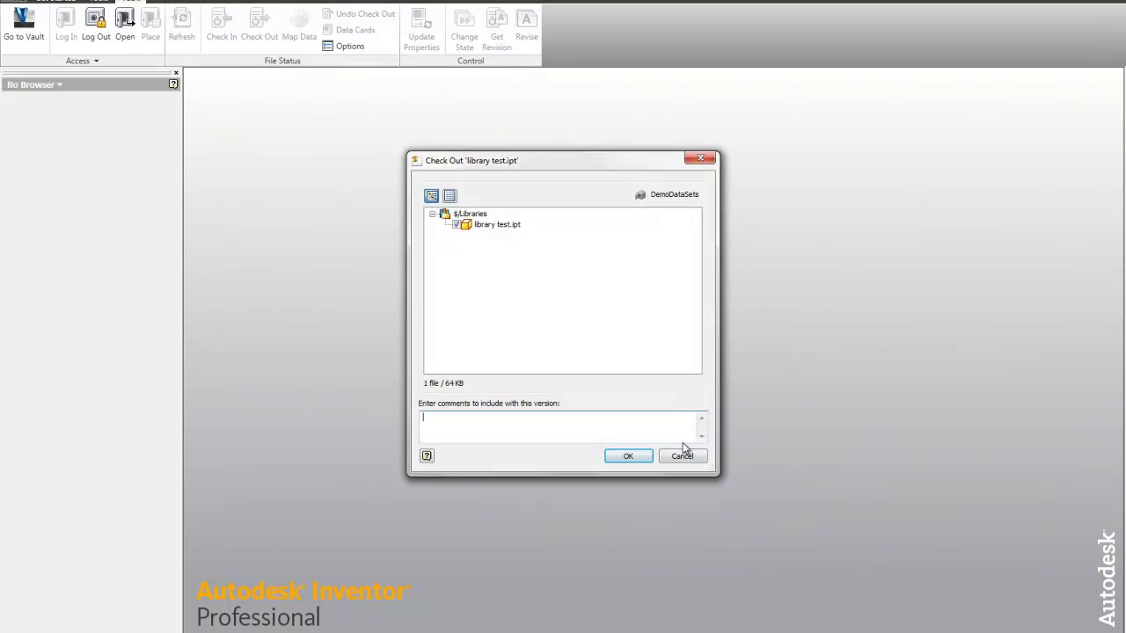
click(628, 456)
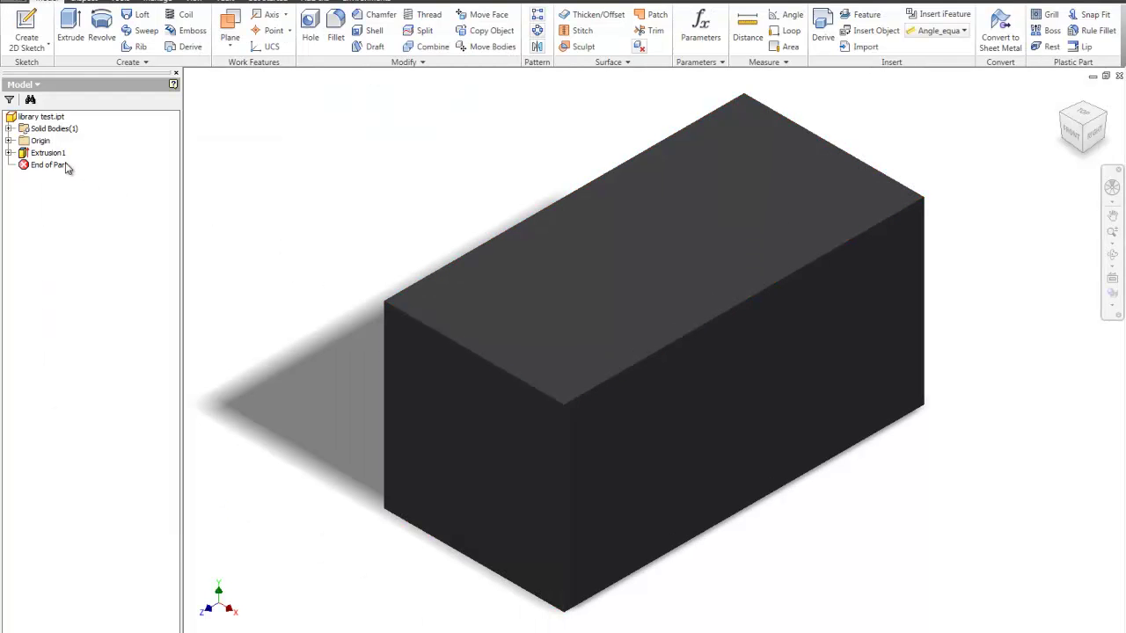
double_click(51, 155)
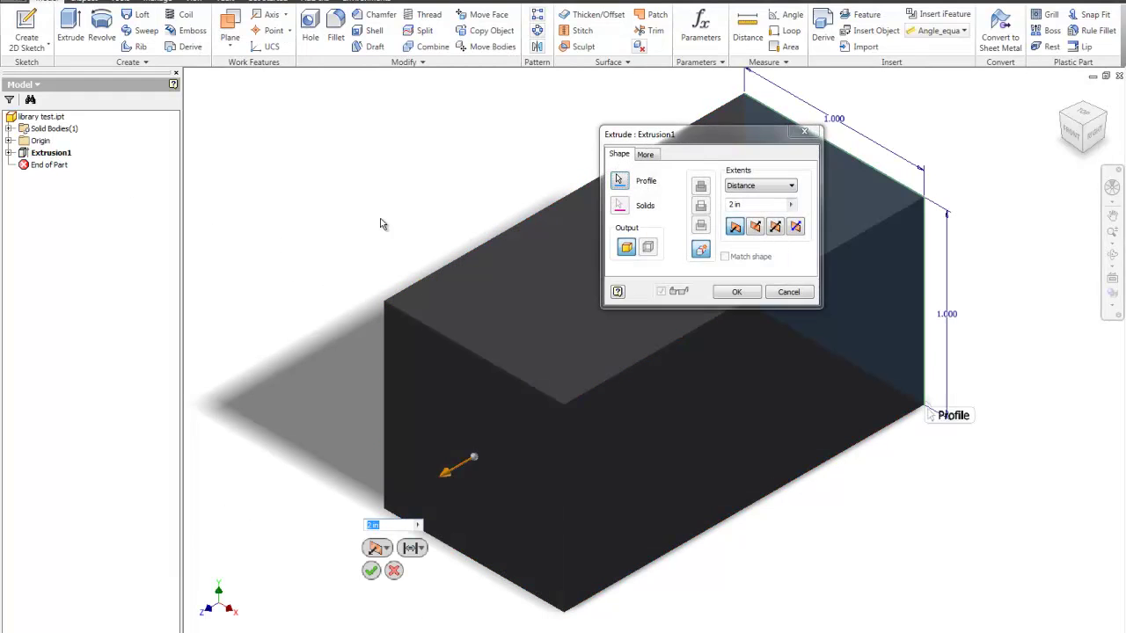
text(3)
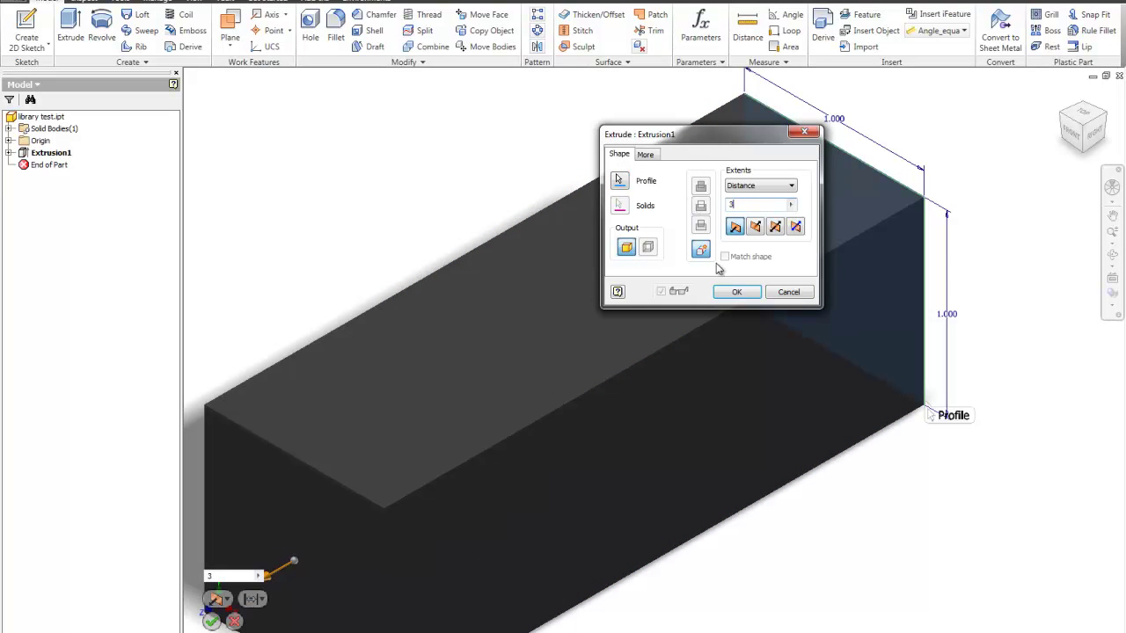
click(736, 292)
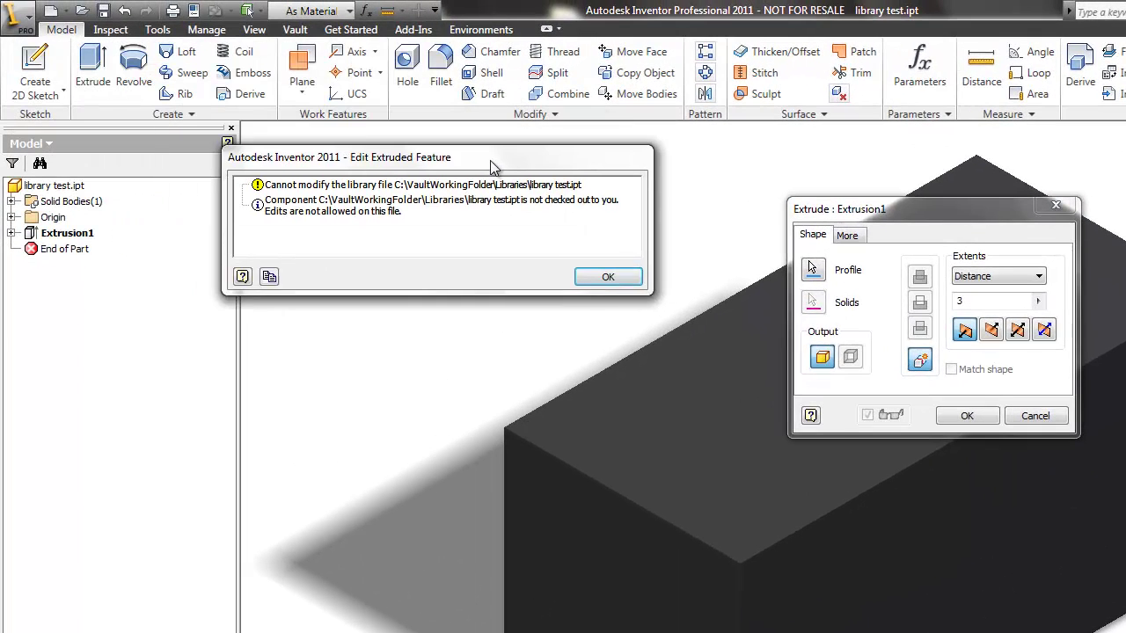
drag(490, 161, 530, 205)
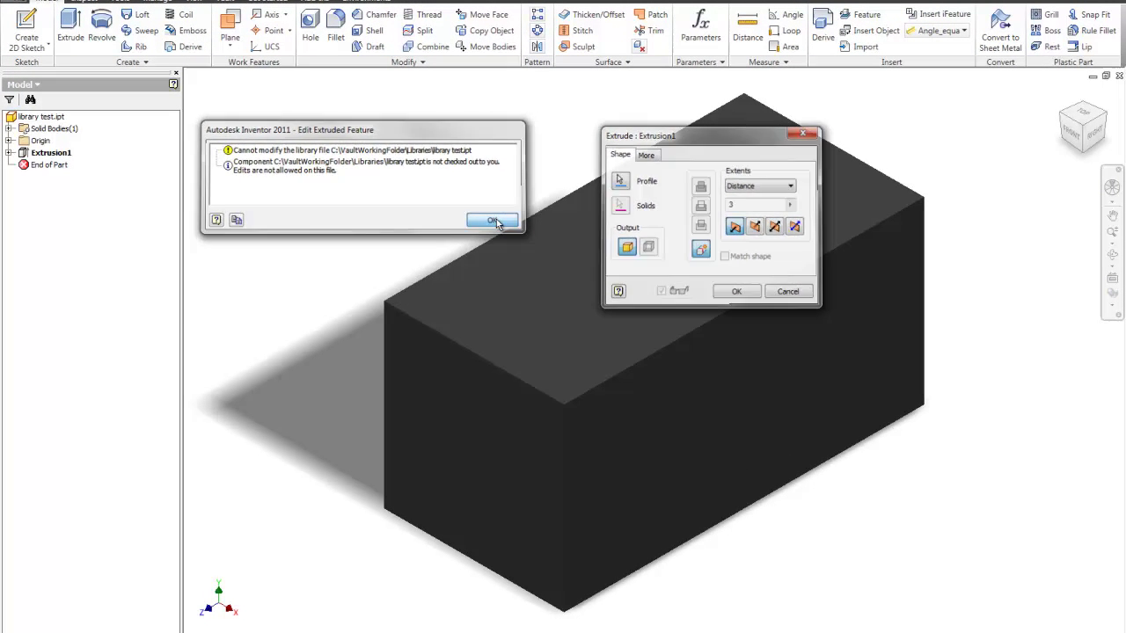
click(647, 323)
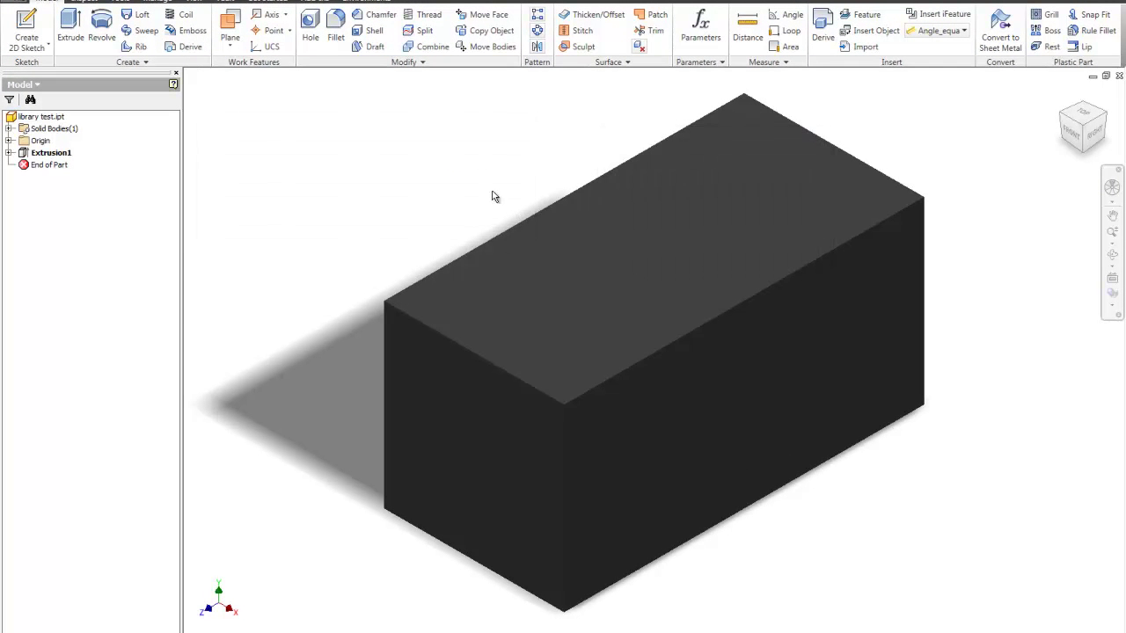
- Switch the browser to Vault view and undo the check-out of library test.ipt, replacing its working copy
click(33, 85)
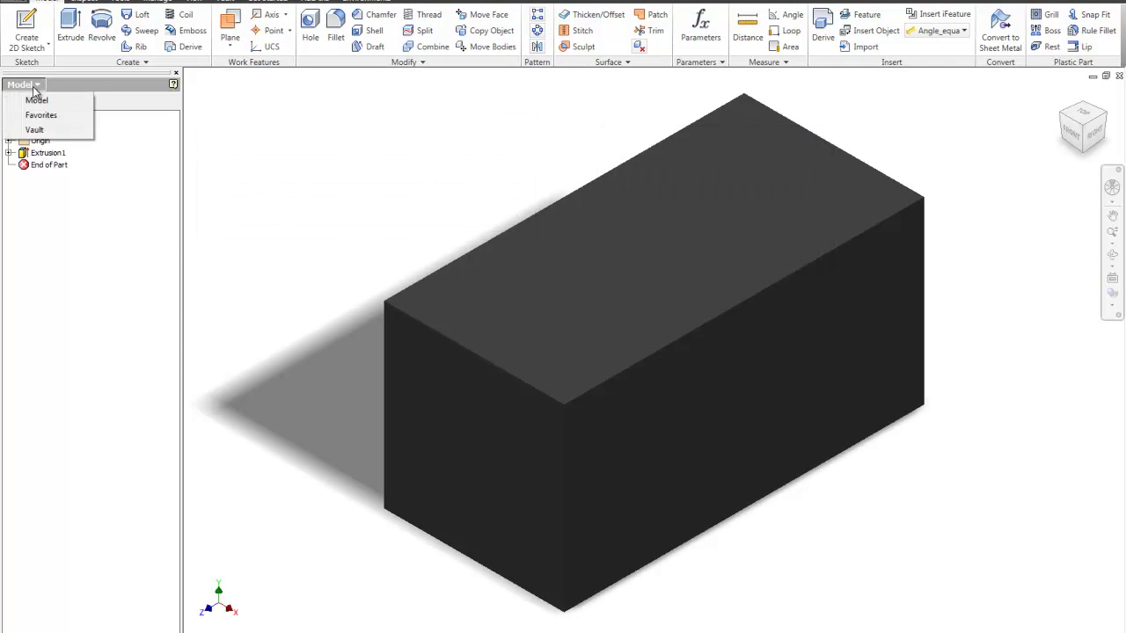
click(39, 132)
right_click(61, 128)
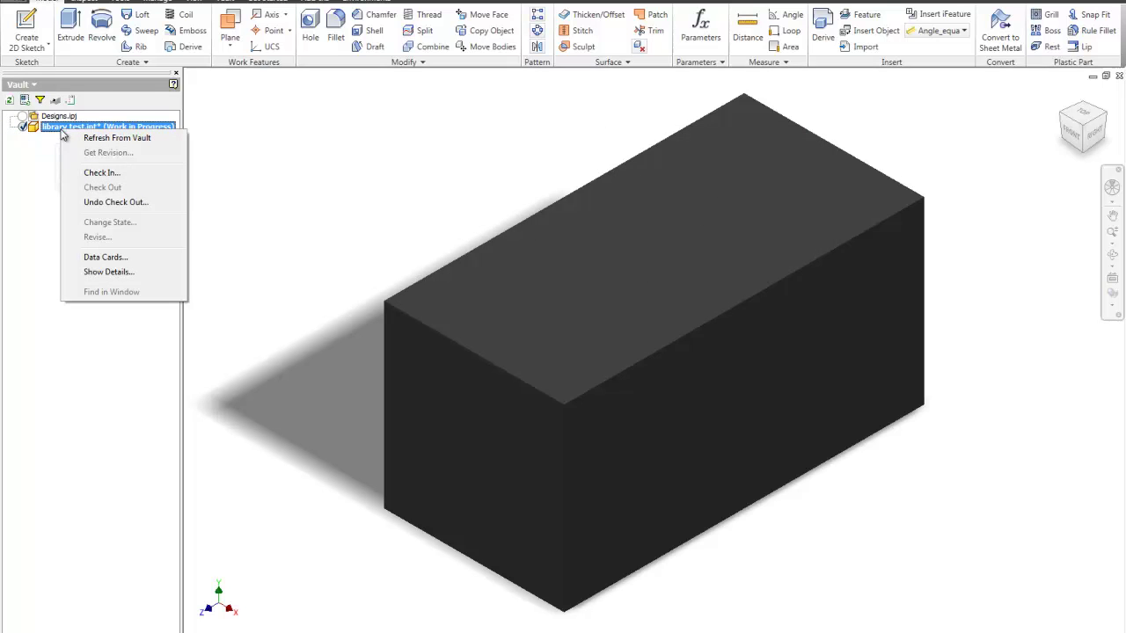
click(117, 204)
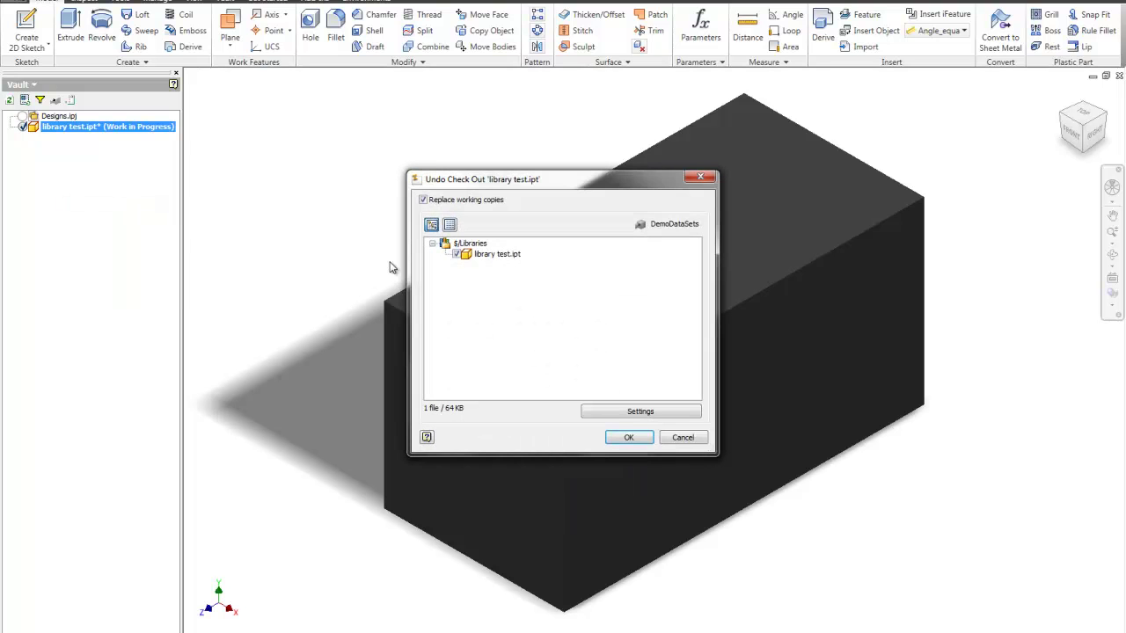
click(629, 438)
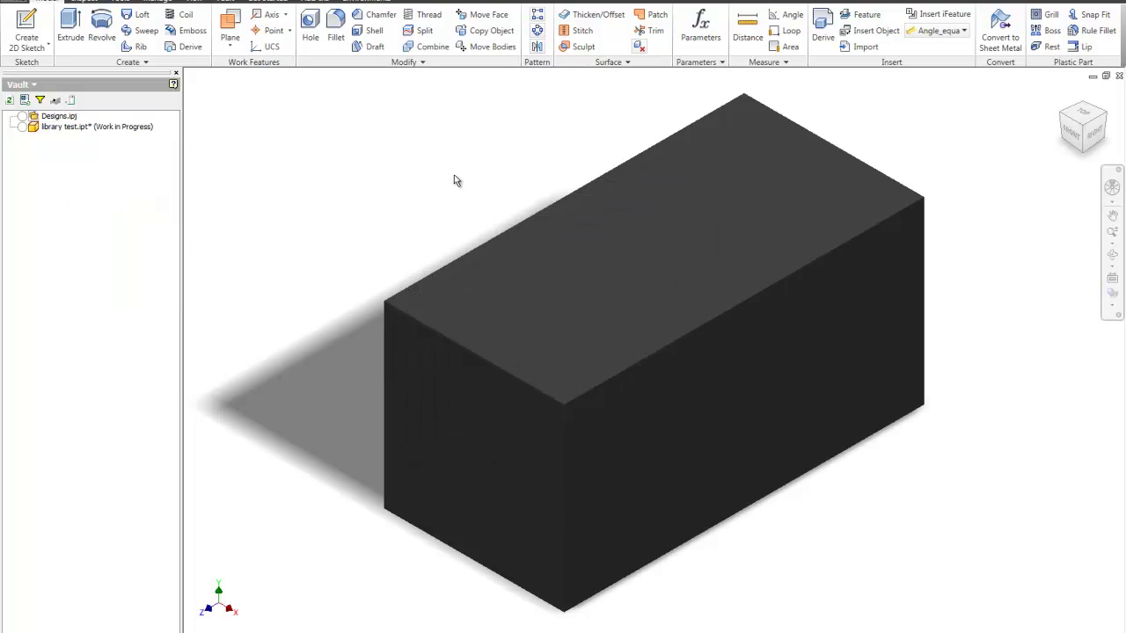
- Close the library test.ipt document window
click(1119, 76)
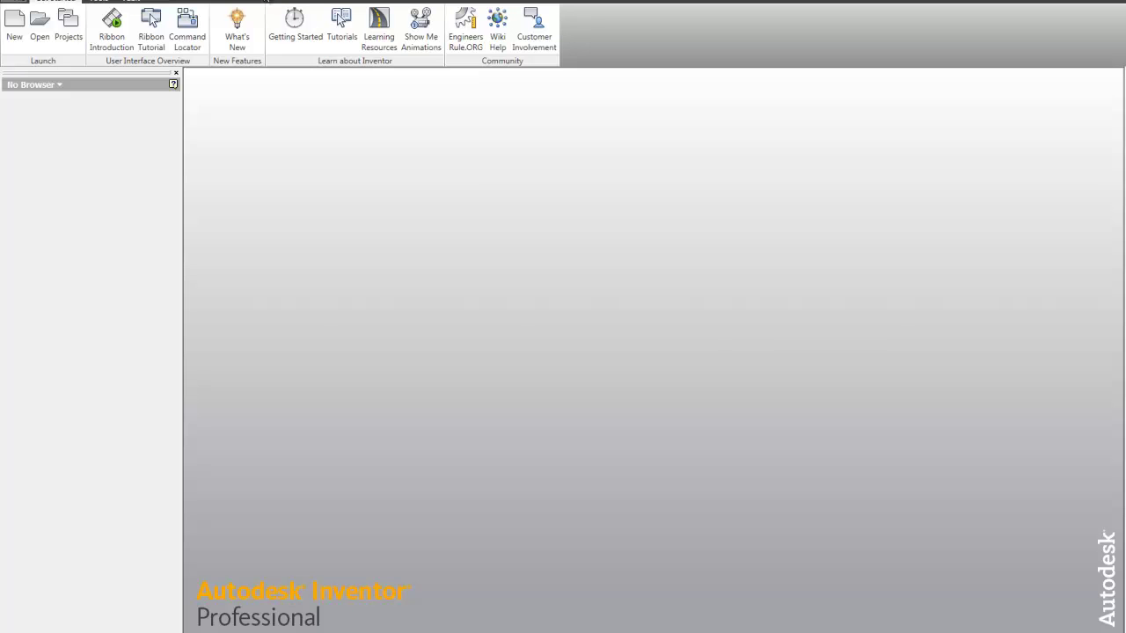
- Start a new Vault project and name it 'library edits'
click(68, 8)
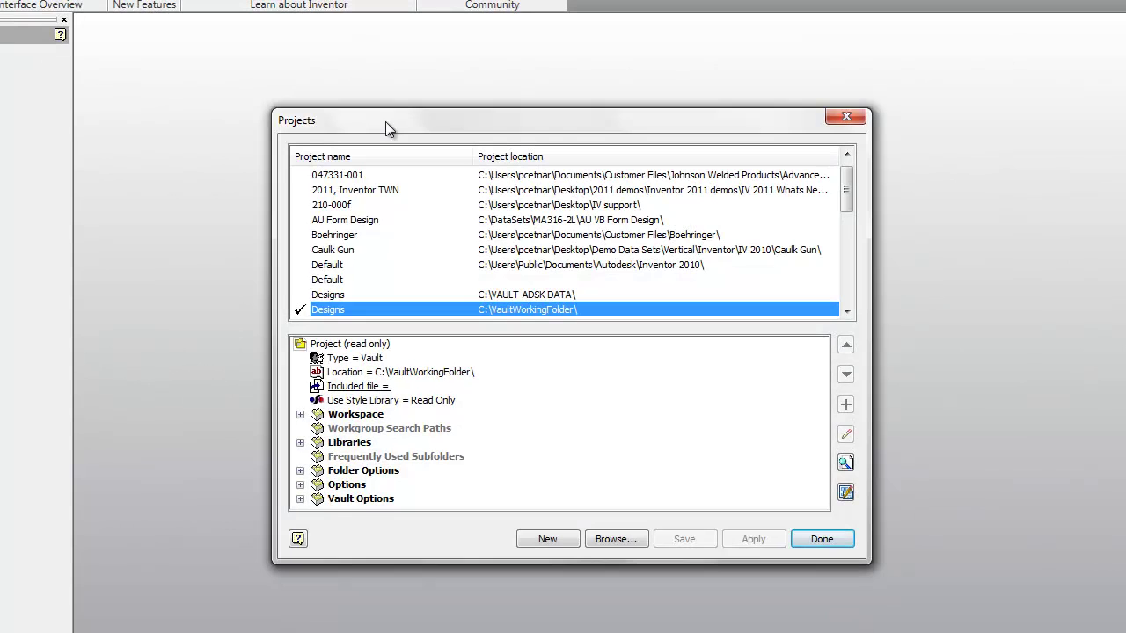
drag(449, 125, 432, 87)
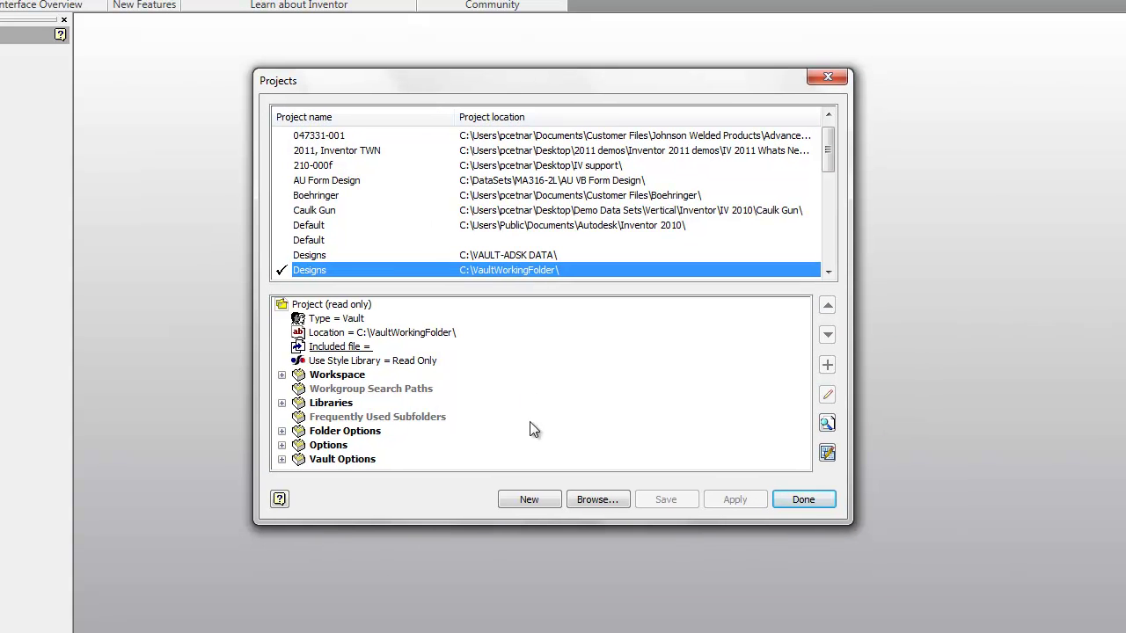
click(528, 499)
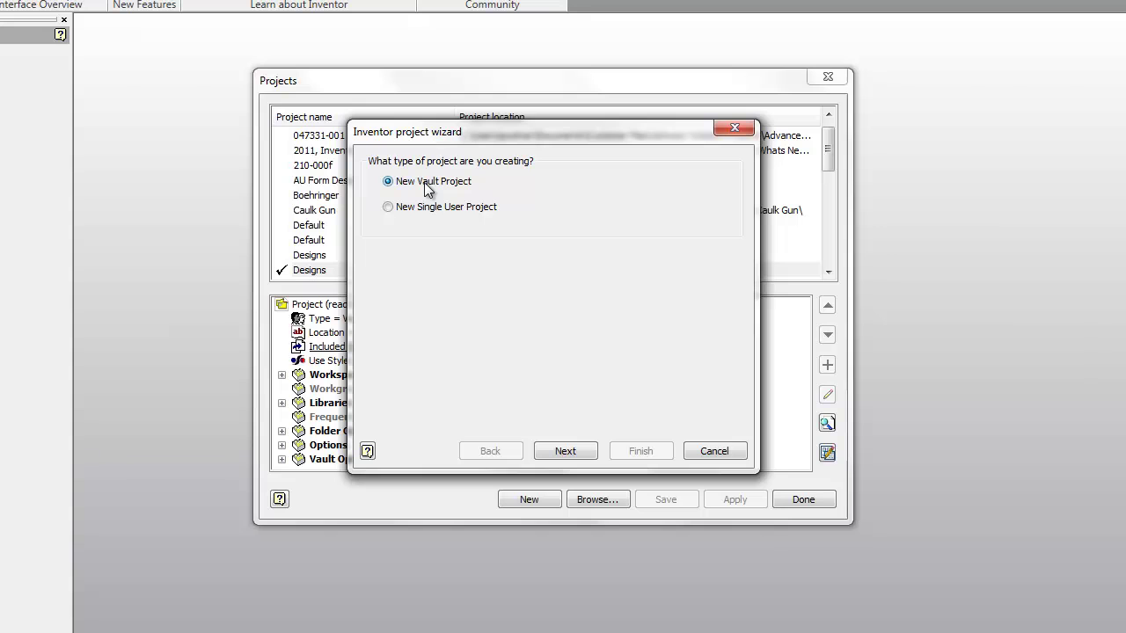
click(568, 449)
drag(439, 197, 336, 190)
text(librar)
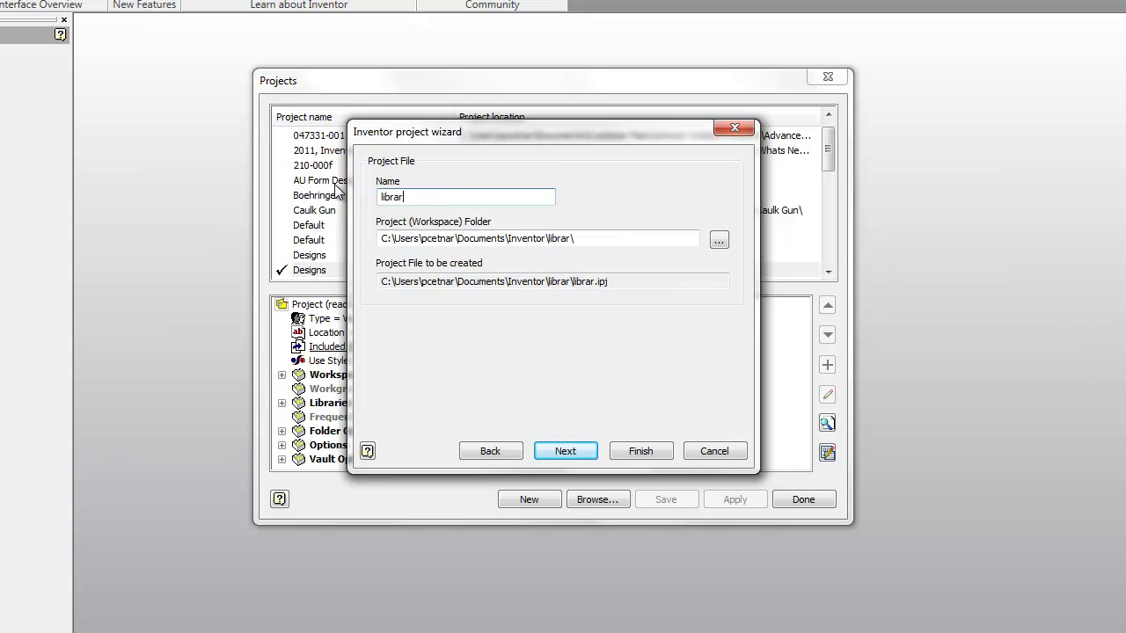
text(y edits)
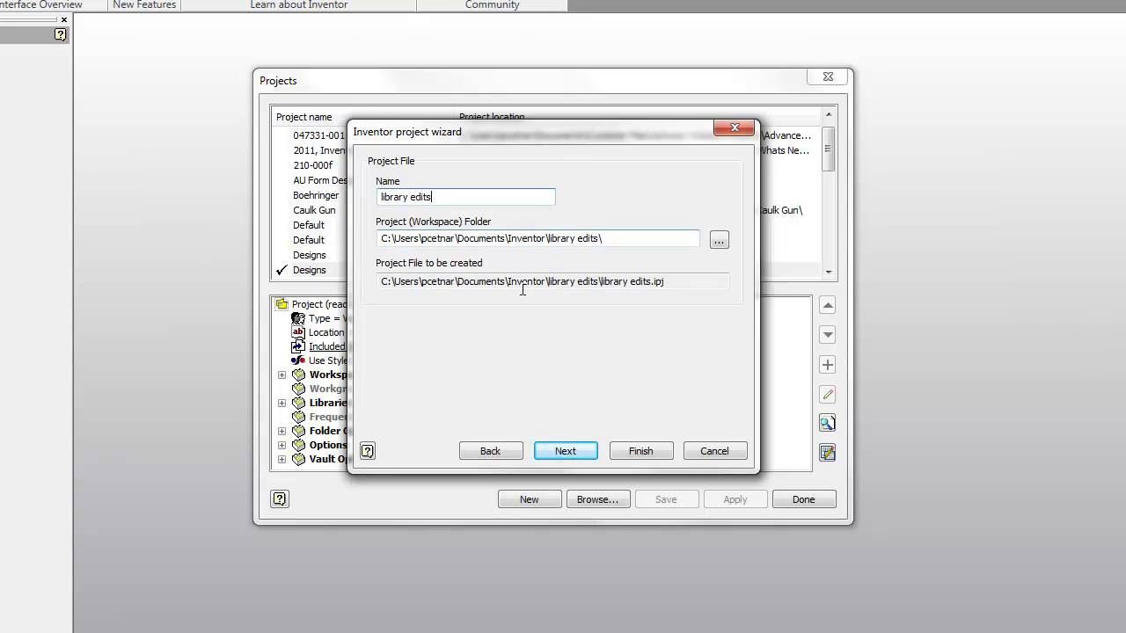
- Set the new project's location to C:\VaultWorkingFolder
click(719, 240)
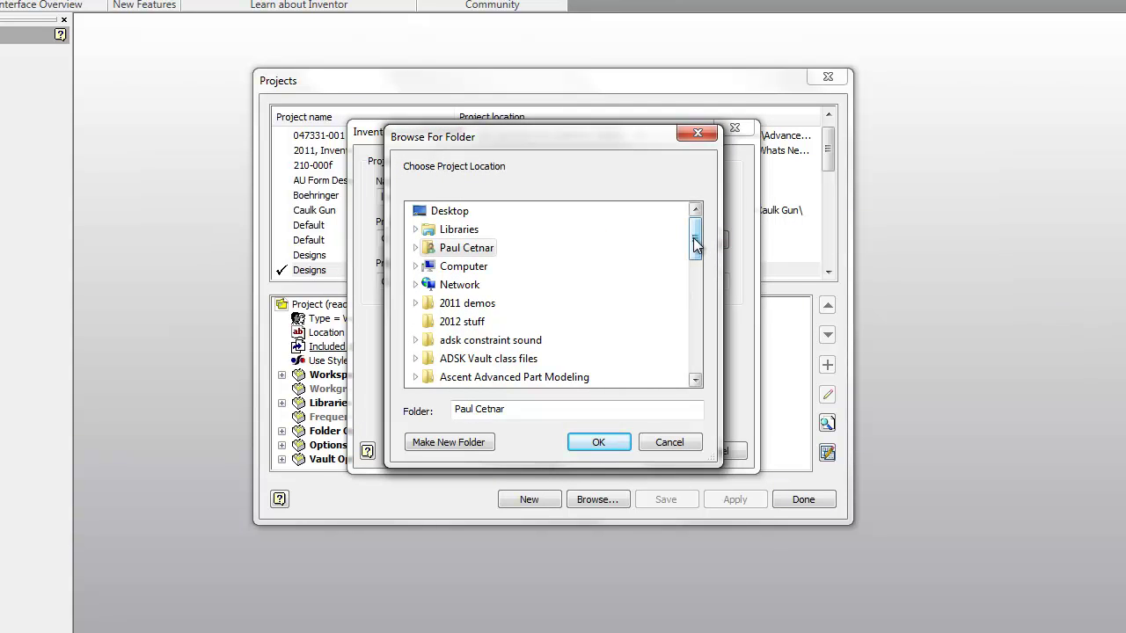
mouse_move(695, 244)
mouse_down()
mouse_move(695, 260)
mouse_move(696, 243)
mouse_up()
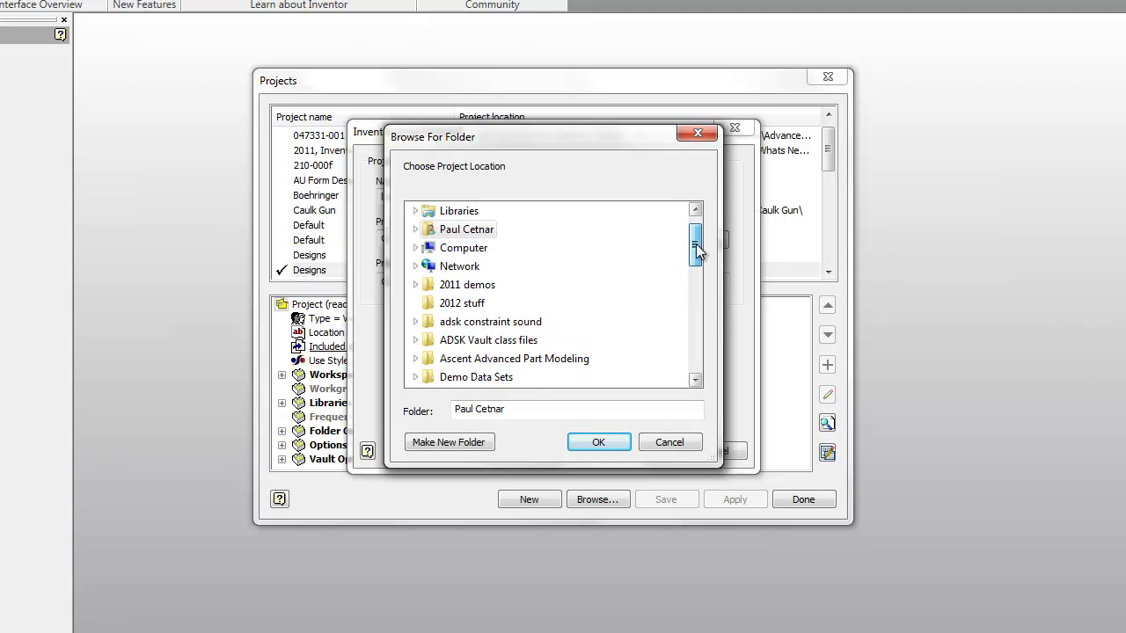
click(416, 248)
click(424, 267)
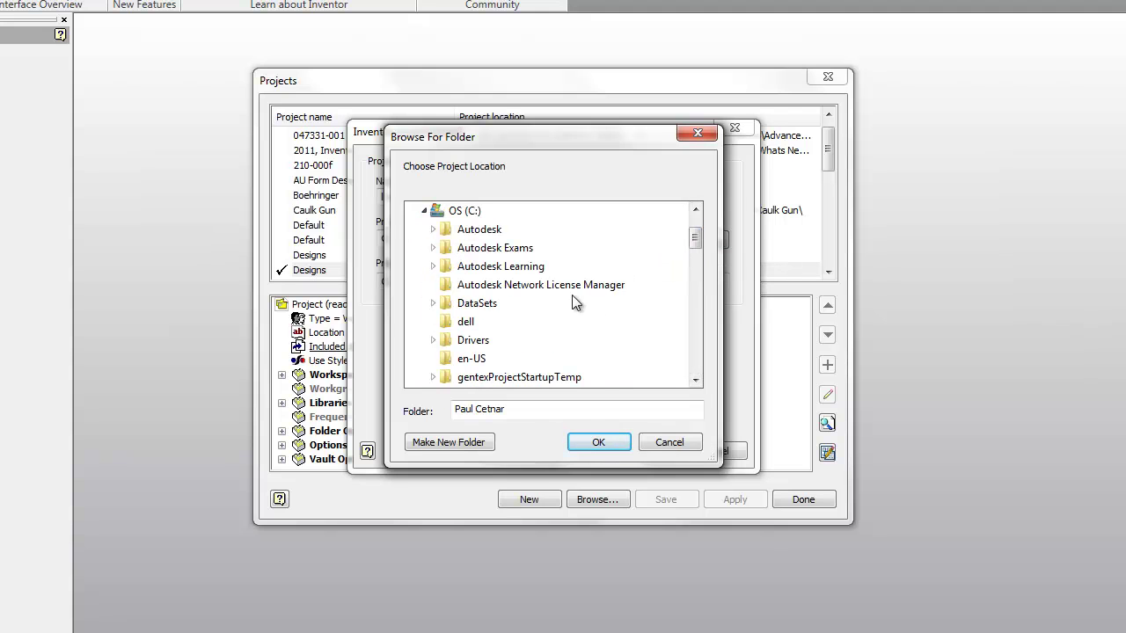
drag(698, 246, 698, 292)
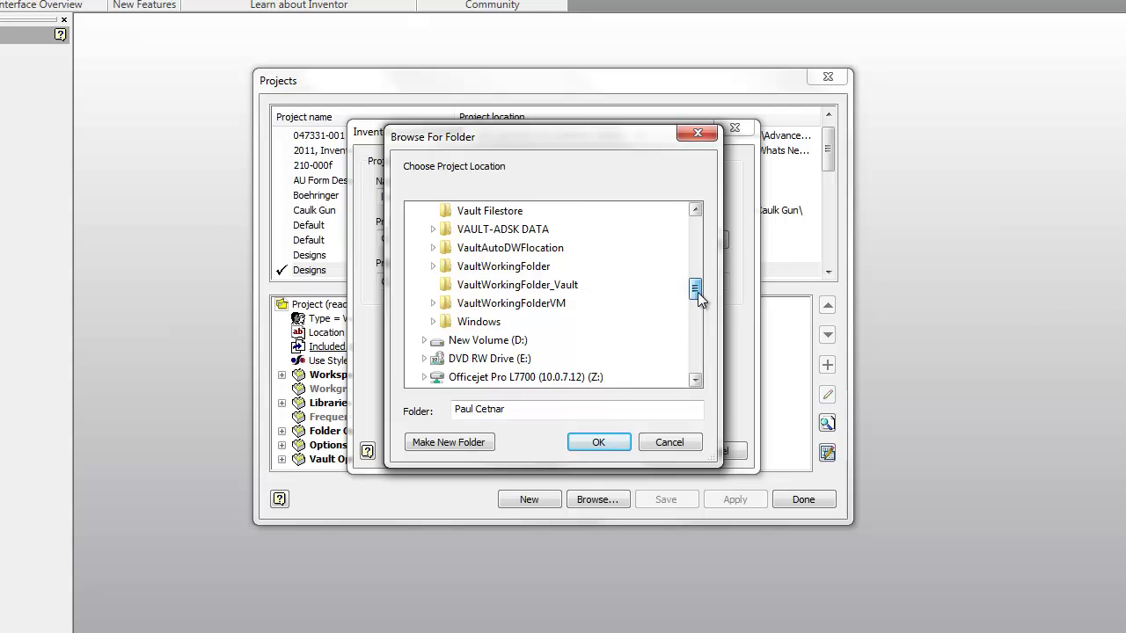
double_click(498, 266)
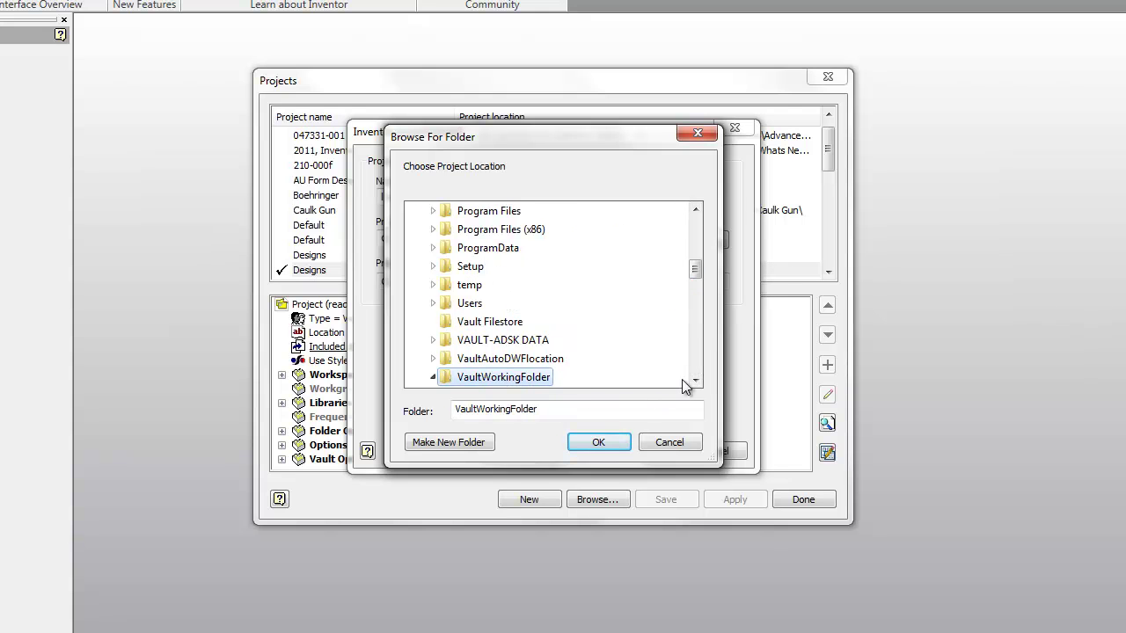
click(607, 443)
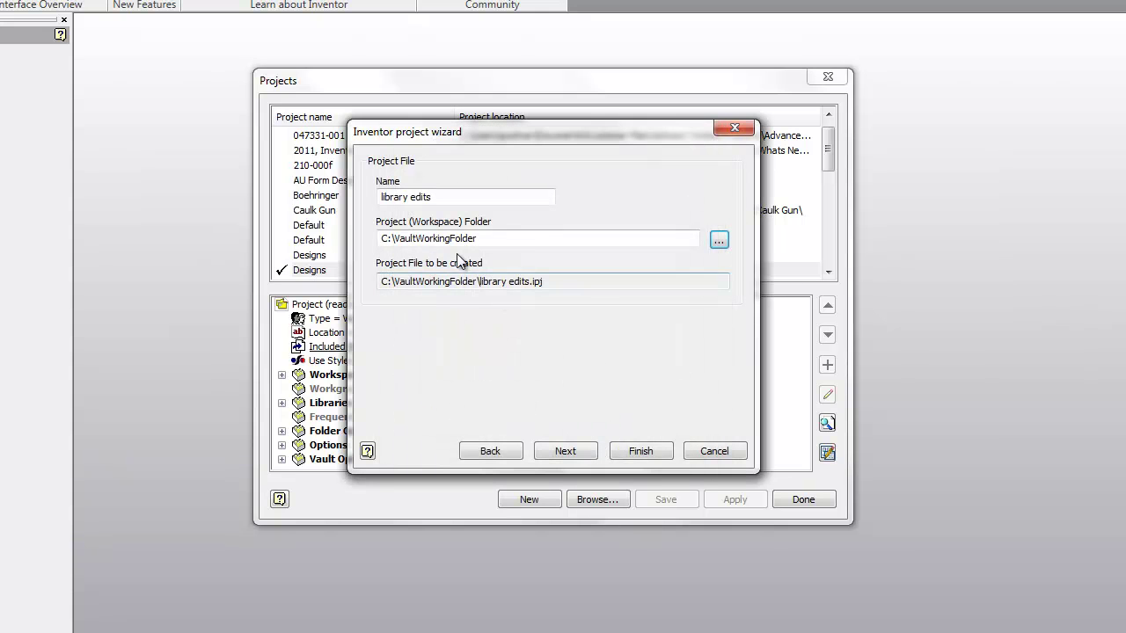
- Resolve the duplicate-name error and create the project as 'library edits 2'
click(626, 451)
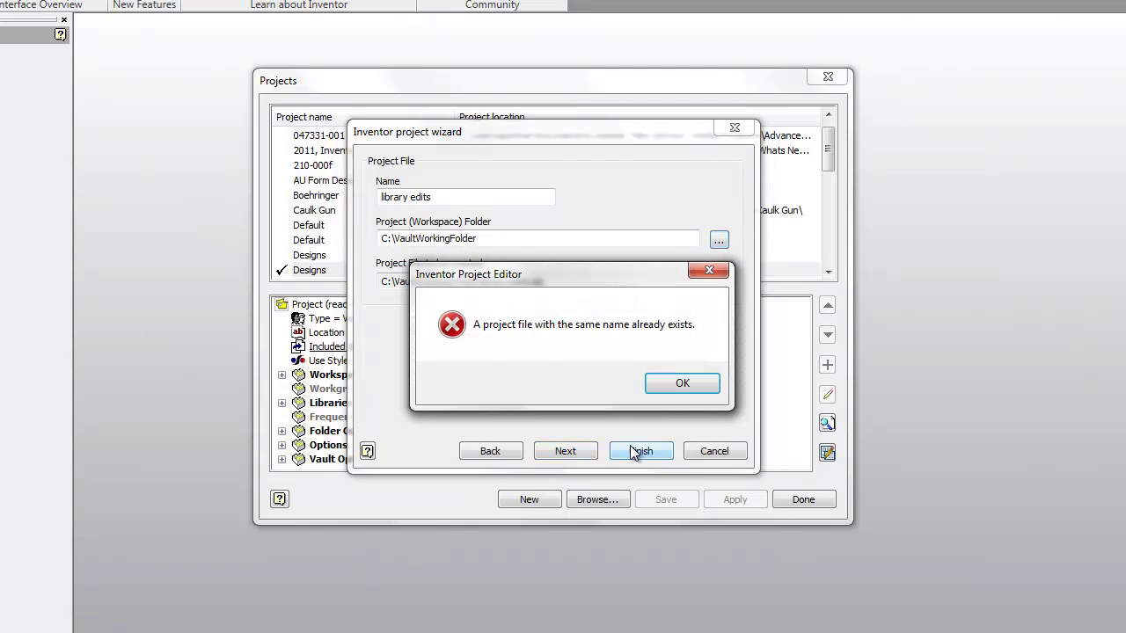
click(683, 384)
drag(488, 132, 514, 125)
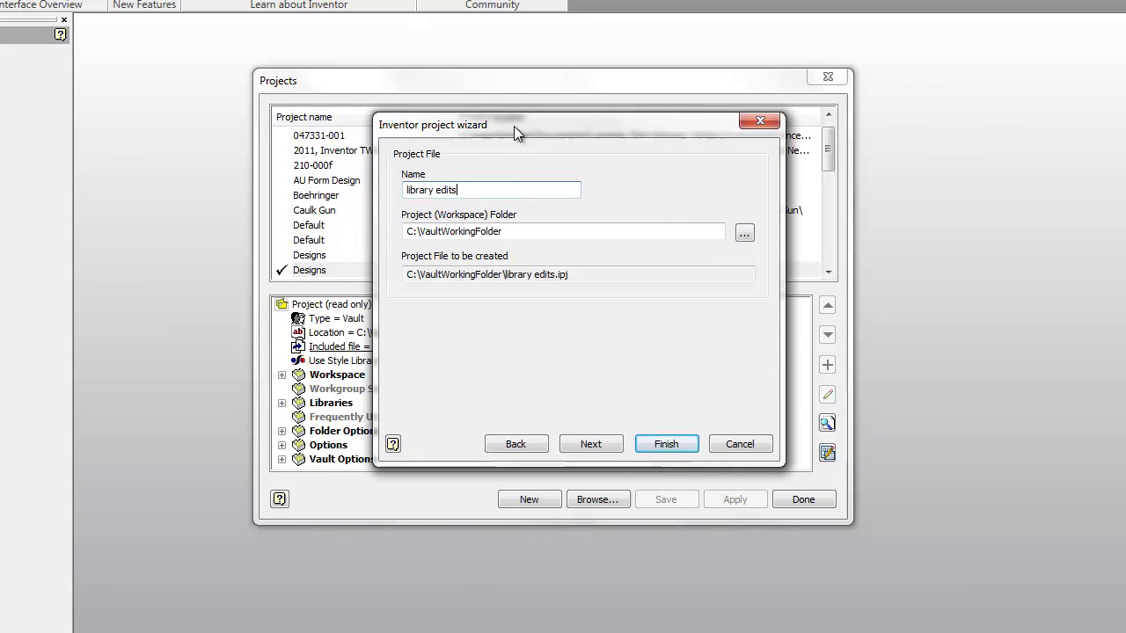
drag(482, 192, 389, 195)
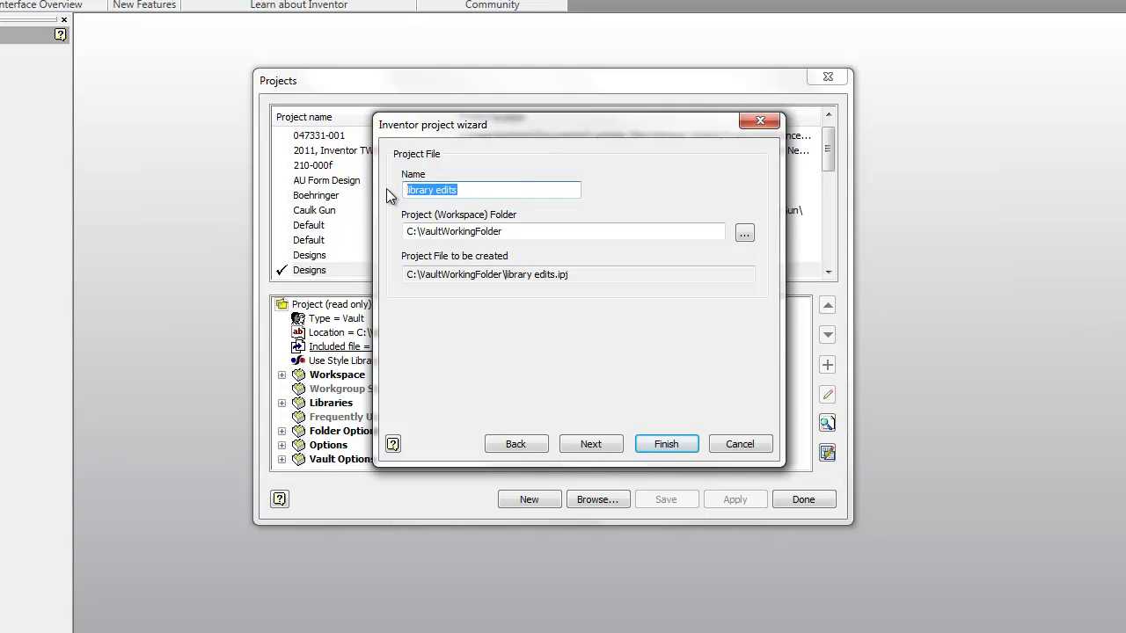
key(Home)
click(666, 444)
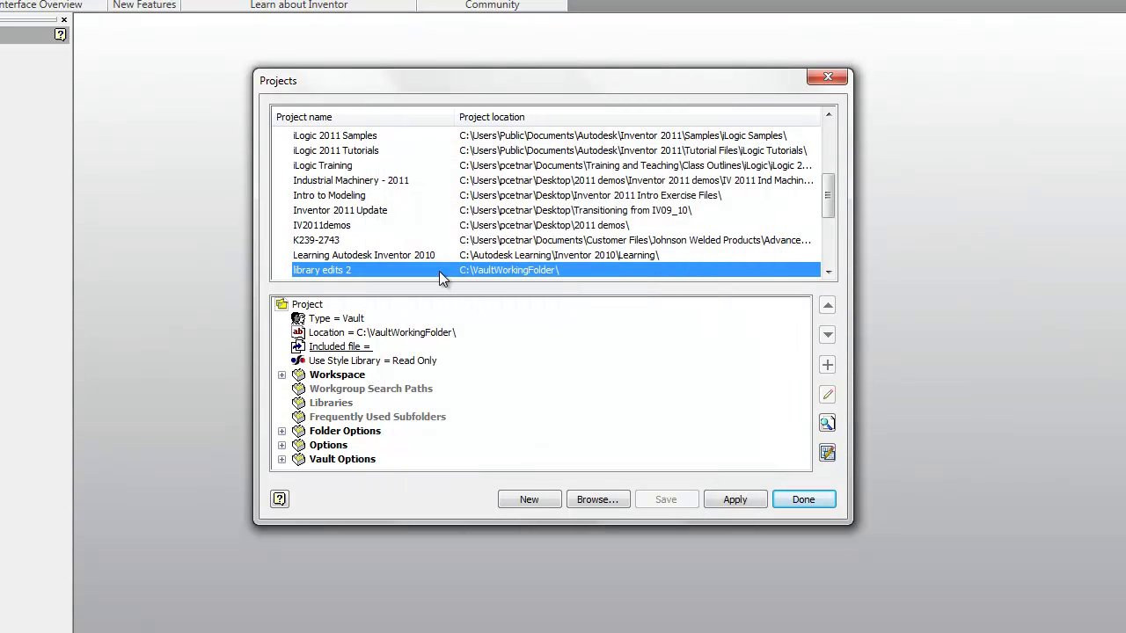
- Set the library edits 2 workspace to the Designs folder, save, and make the project active
click(281, 374)
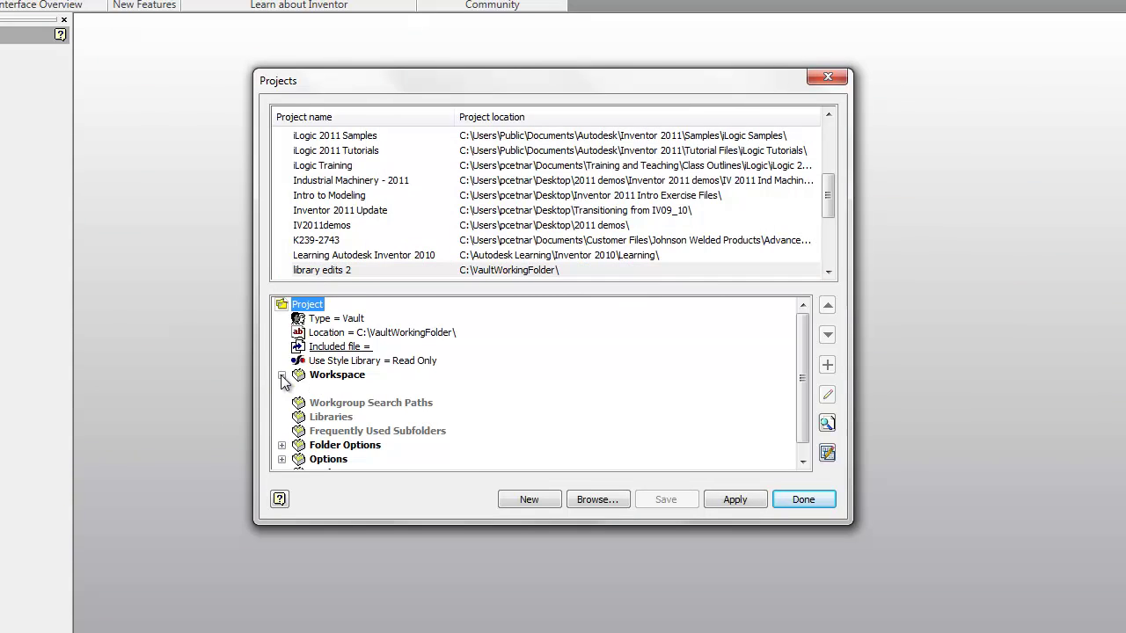
click(334, 388)
click(826, 395)
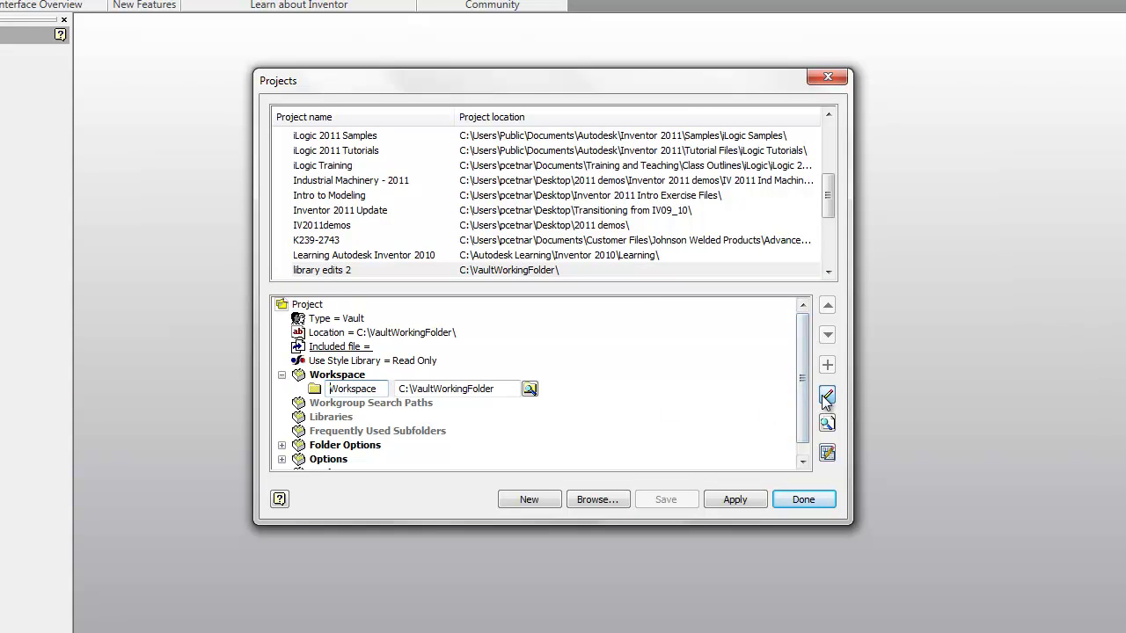
click(529, 389)
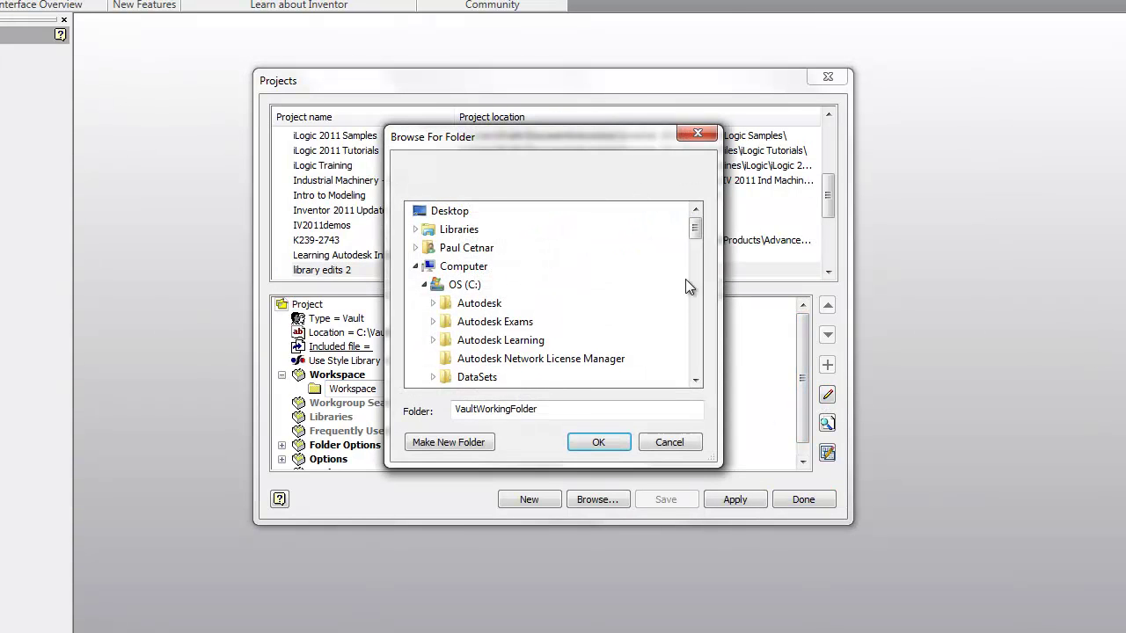
drag(696, 220, 655, 268)
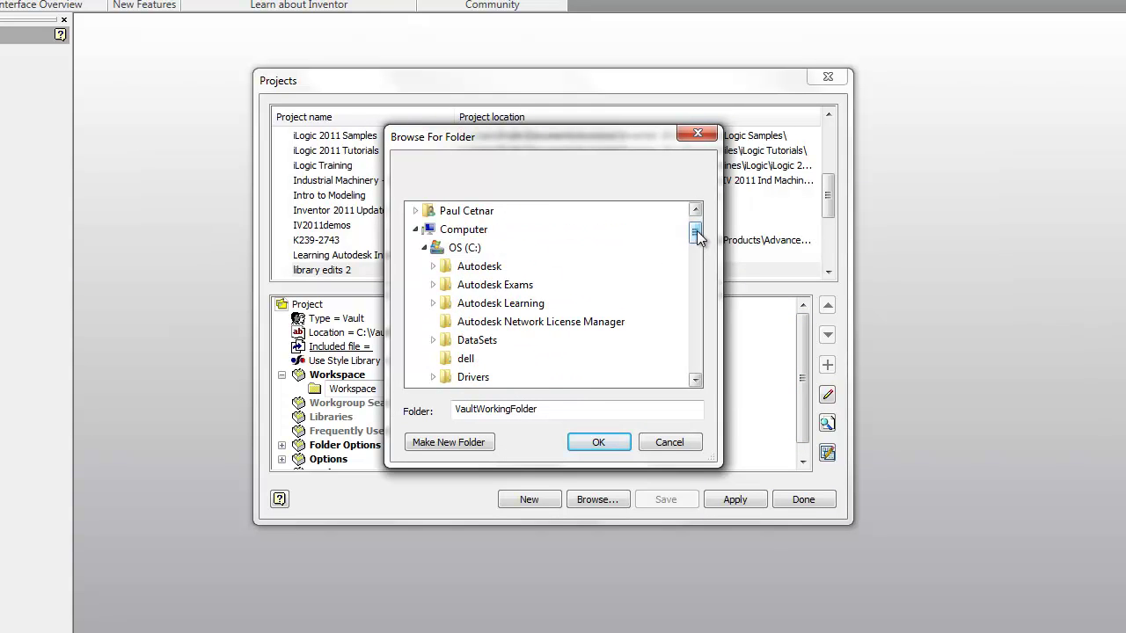
drag(697, 236, 697, 284)
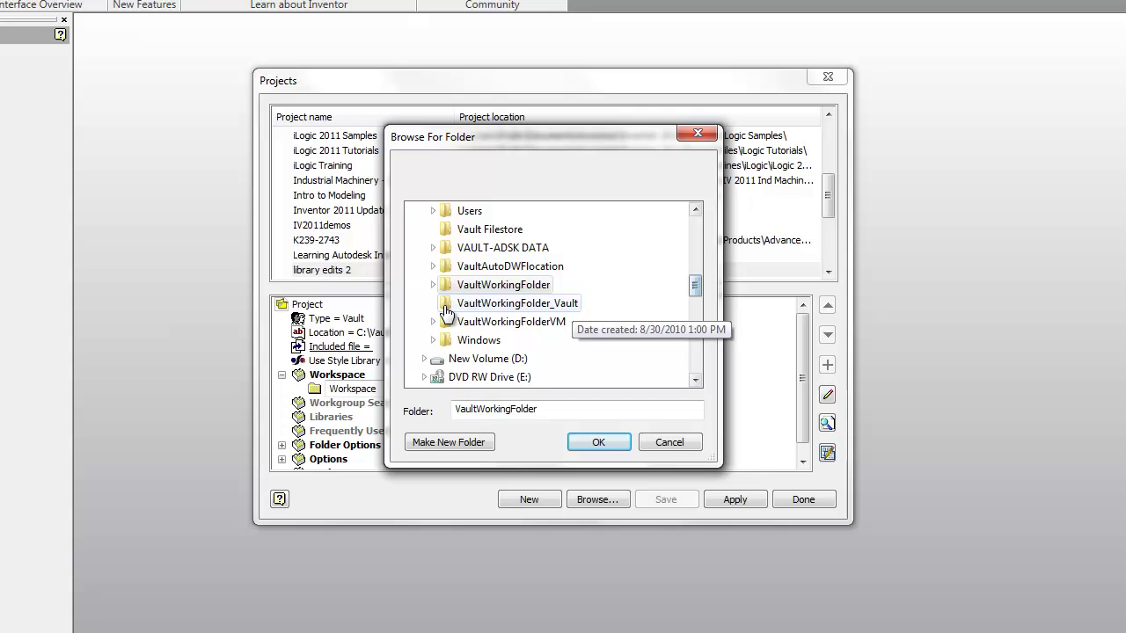
click(433, 284)
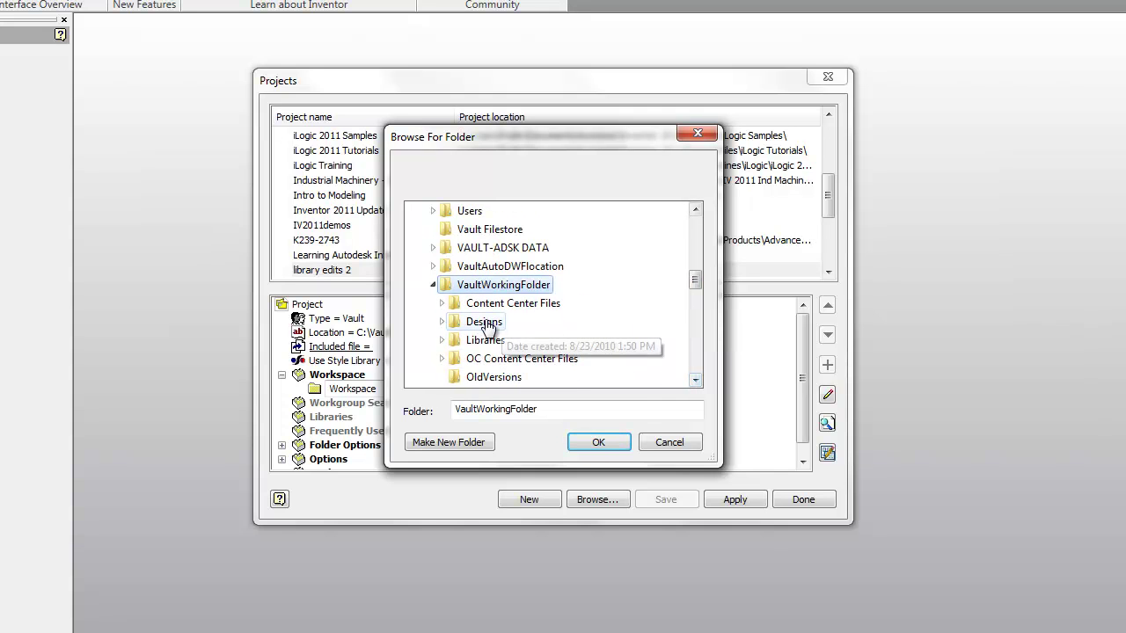
click(484, 322)
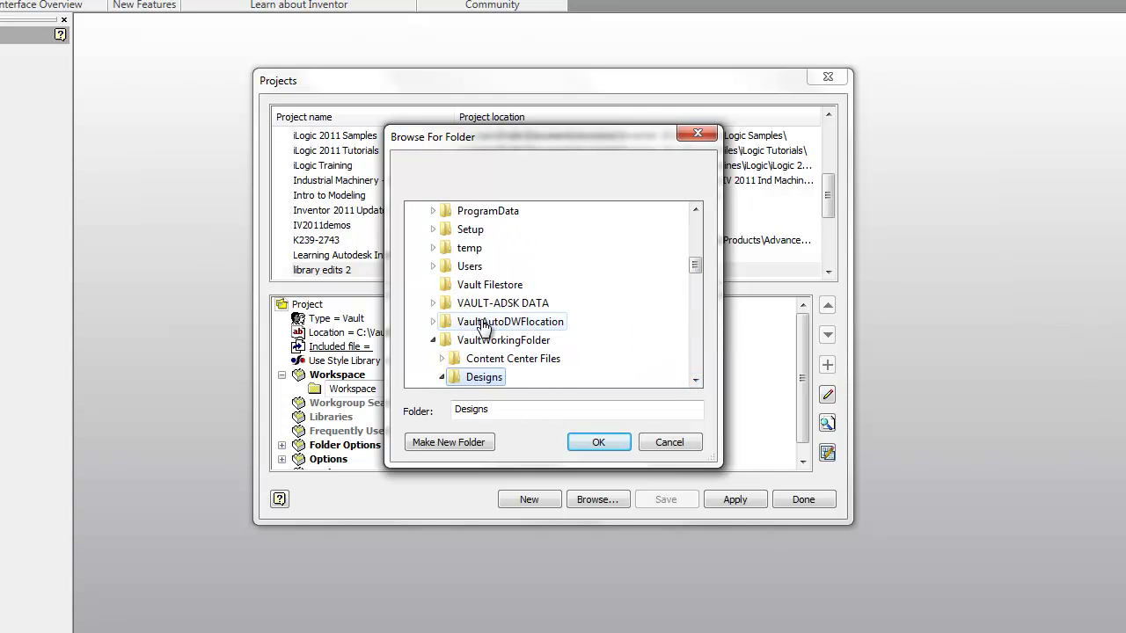
click(599, 443)
click(661, 395)
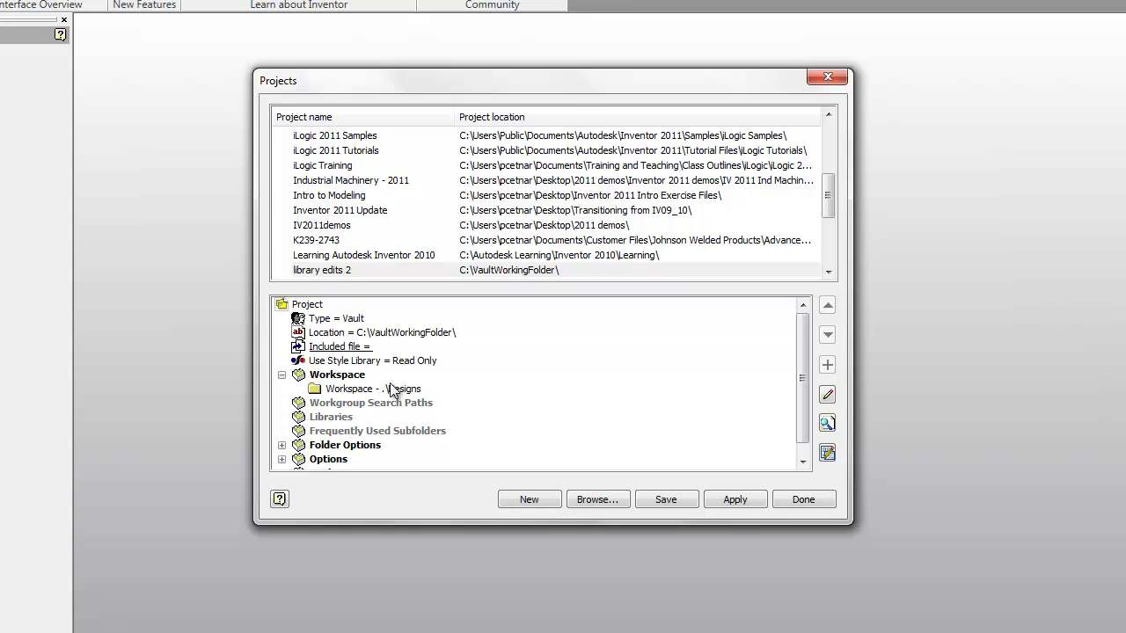
click(686, 499)
click(725, 501)
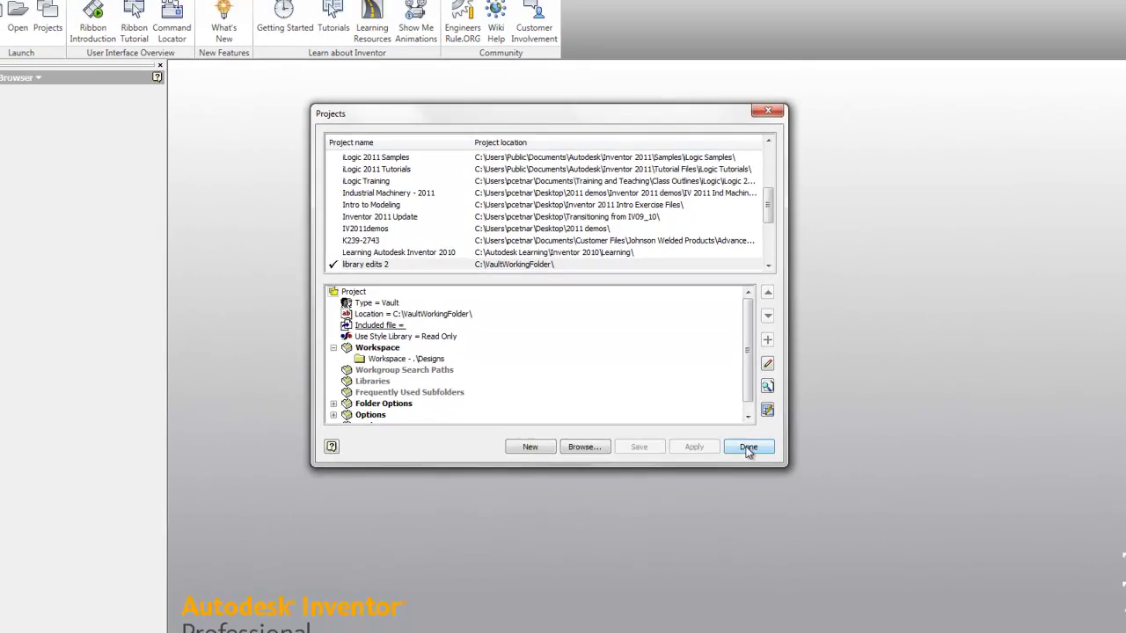
- In Map Folders, map Project Root to the vault root $
click(796, 502)
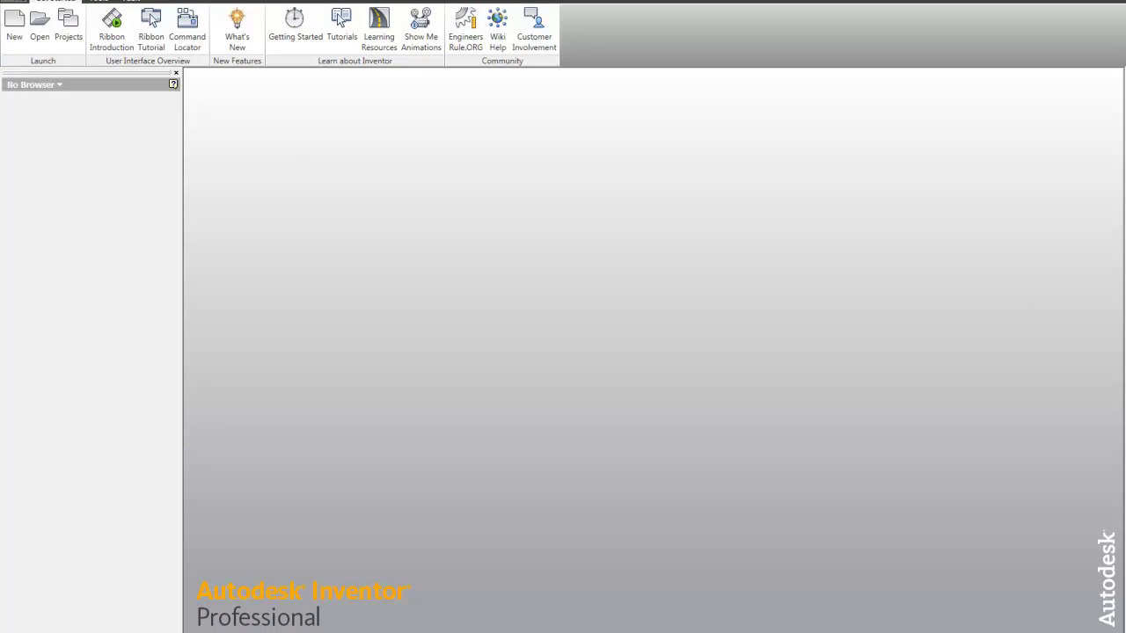
click(133, 2)
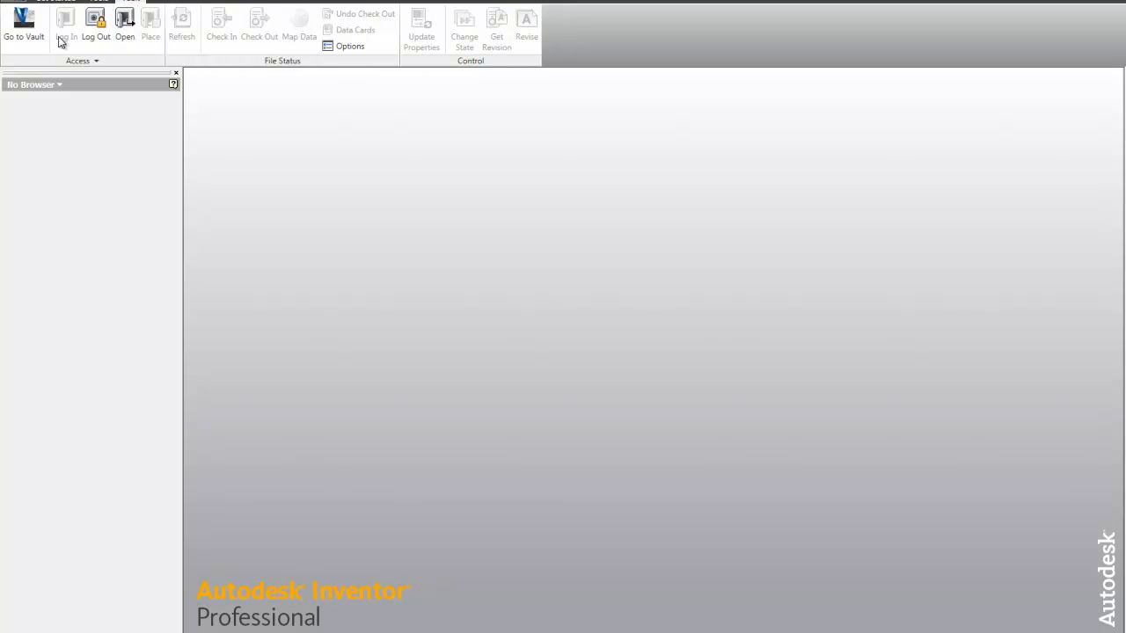
click(85, 65)
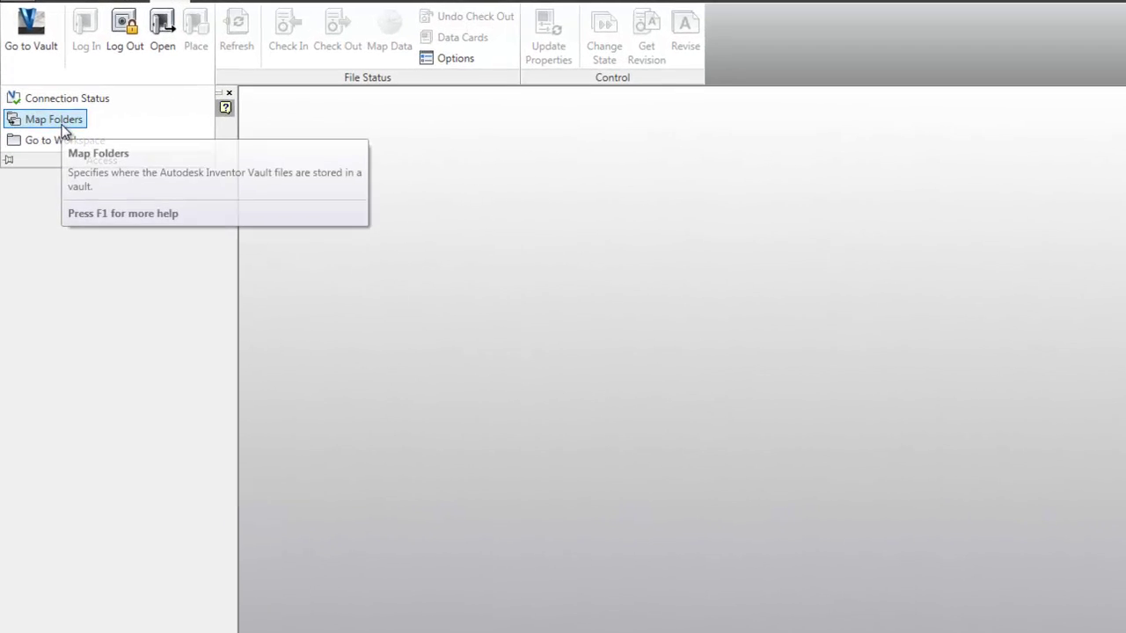
click(62, 126)
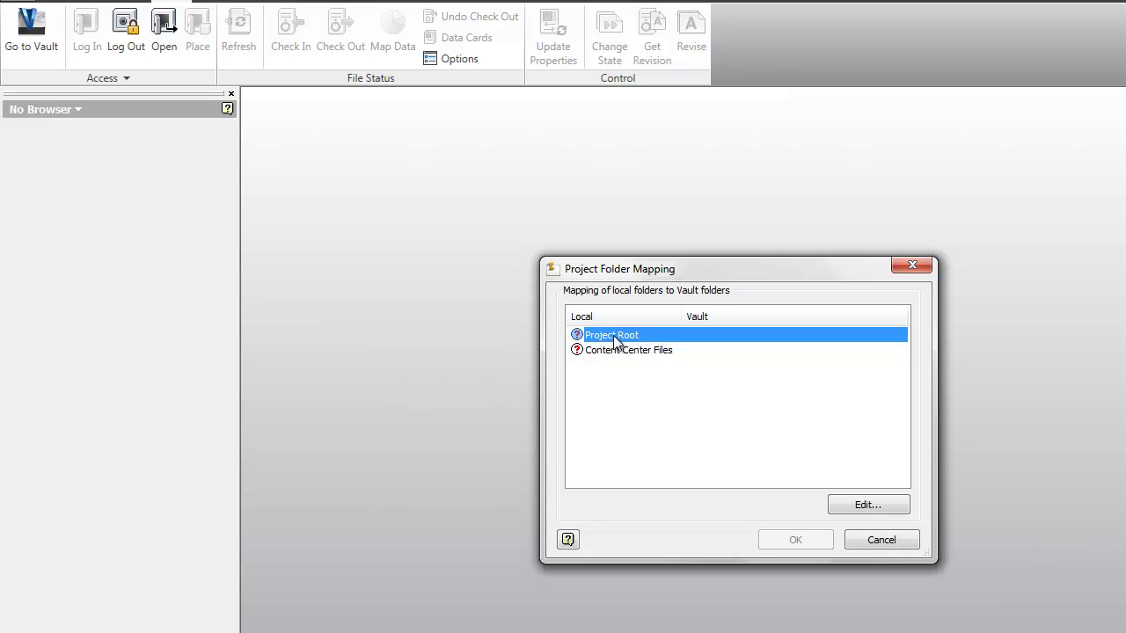
click(863, 506)
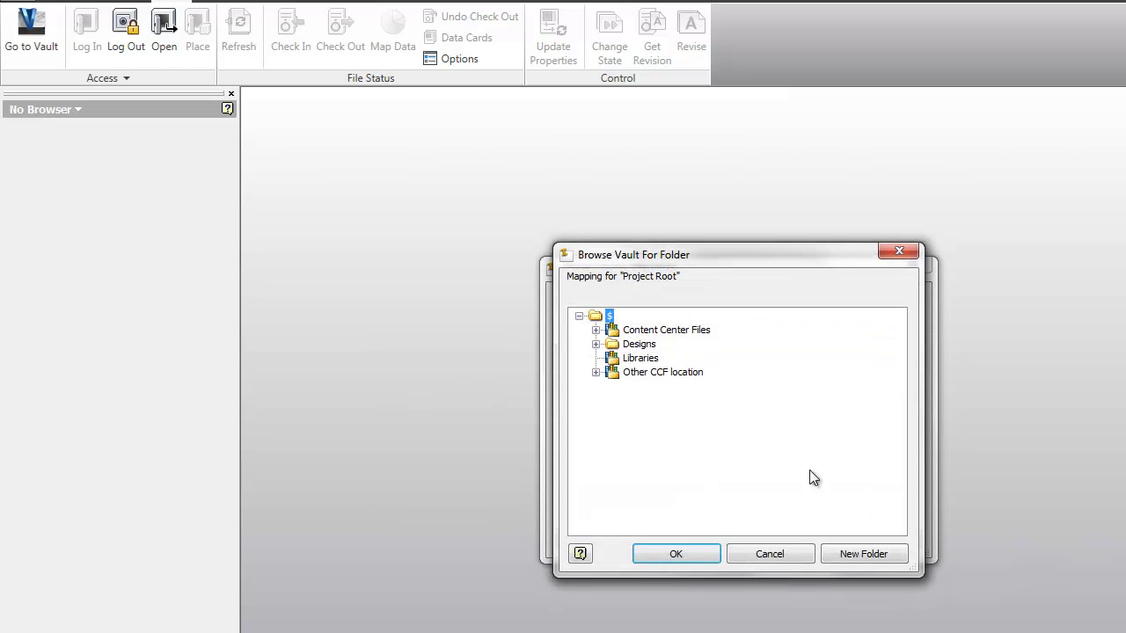
drag(706, 257, 915, 269)
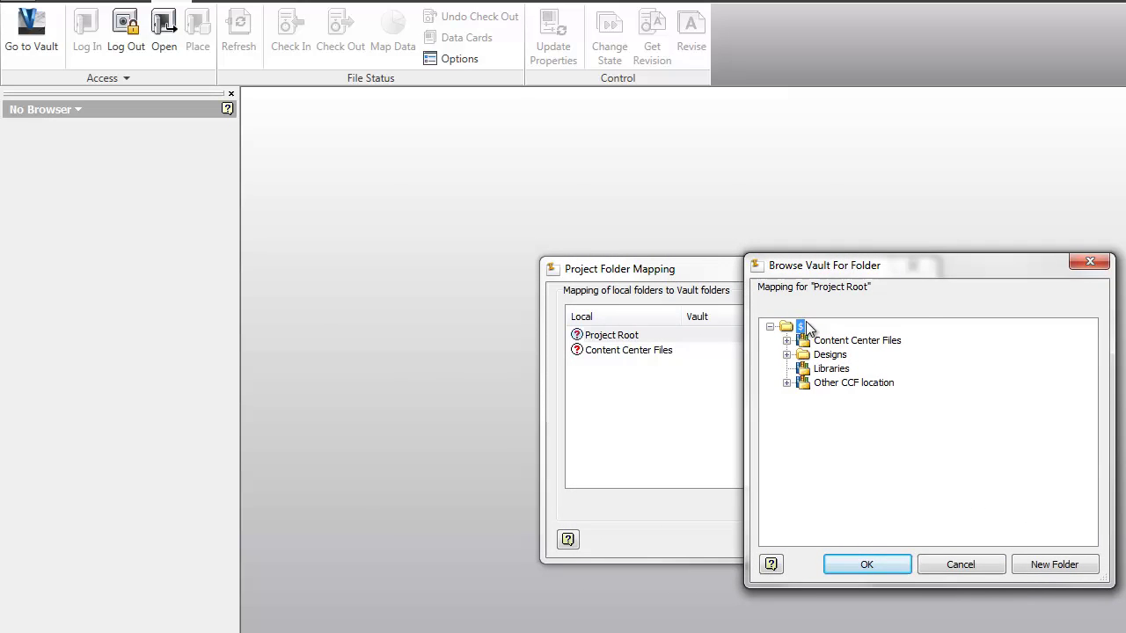
click(885, 568)
- Map Content Center Files to $/Content Center Files and accept the folder mappings
click(616, 351)
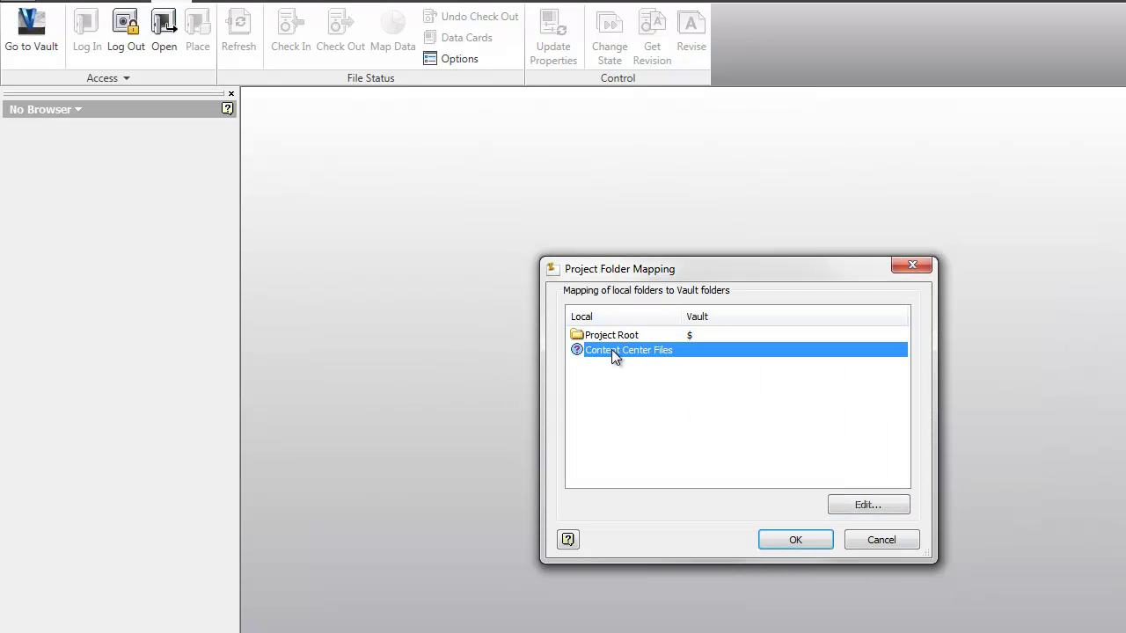
click(862, 505)
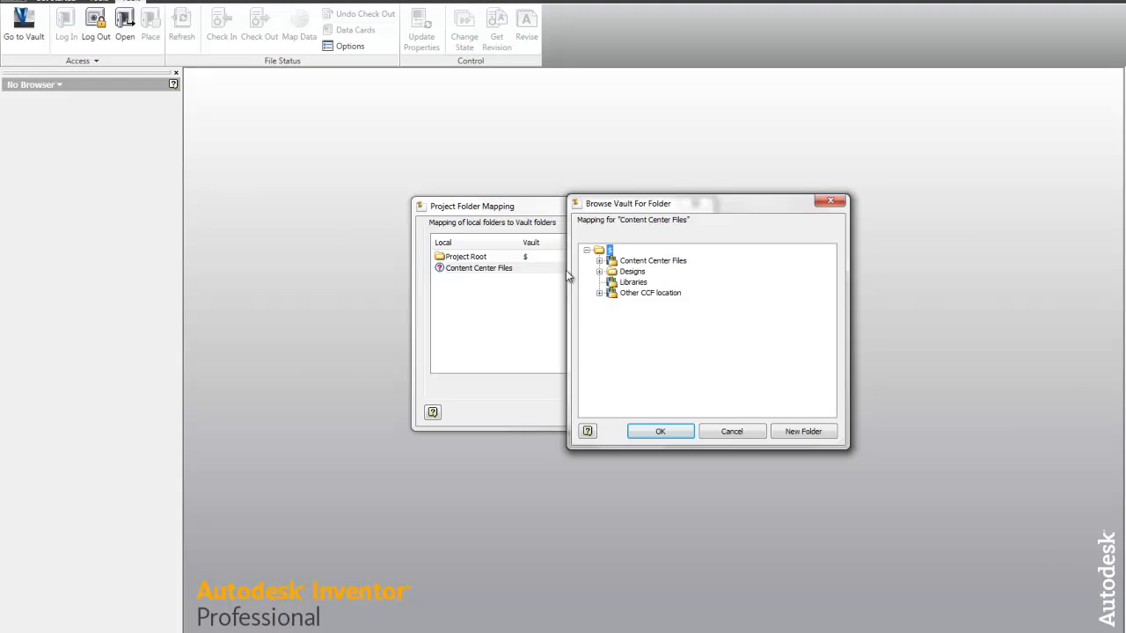
click(633, 261)
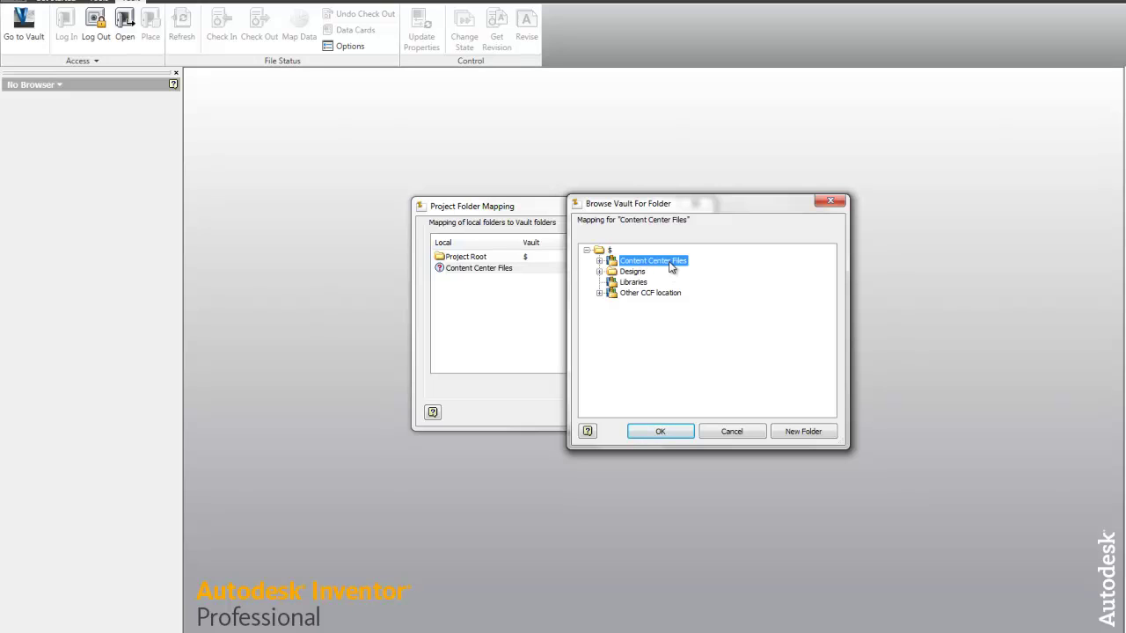
click(677, 431)
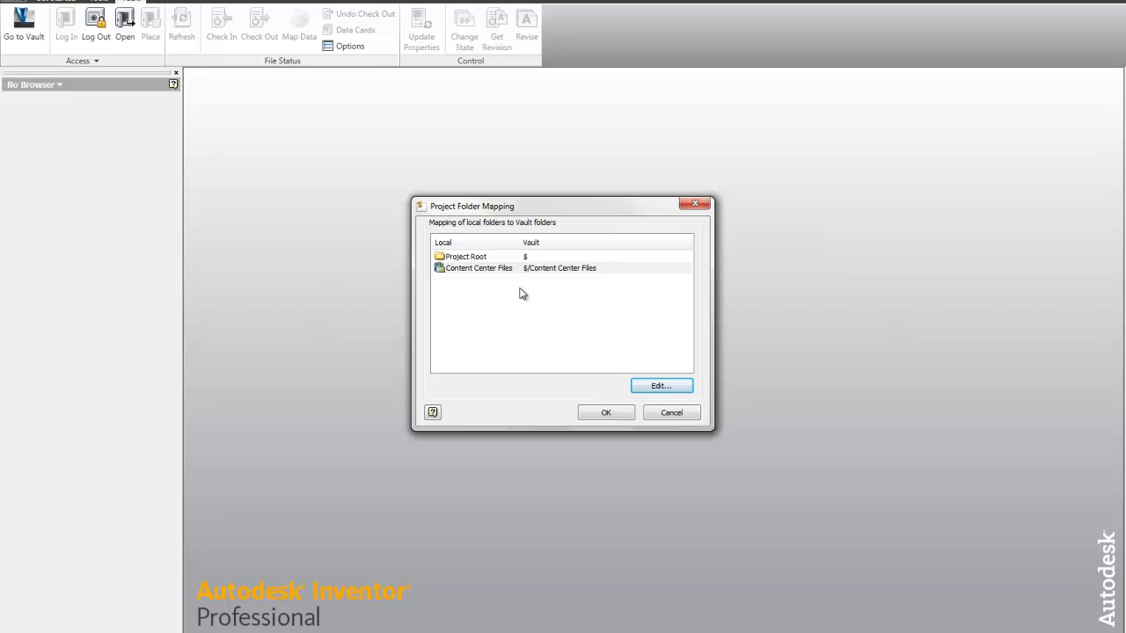
click(607, 413)
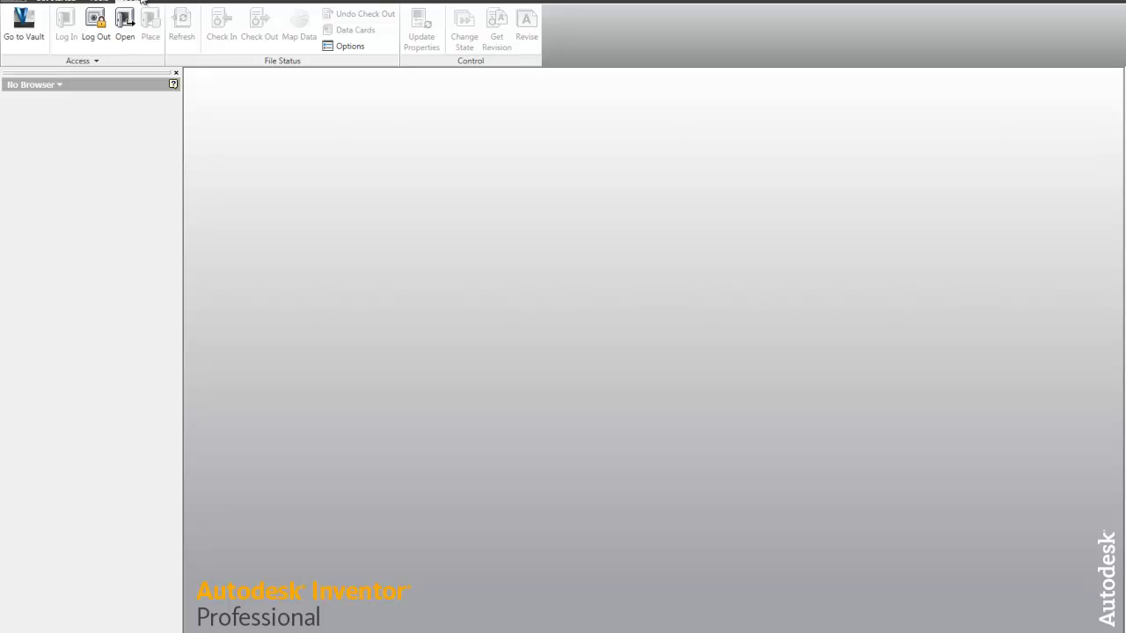
click(55, 3)
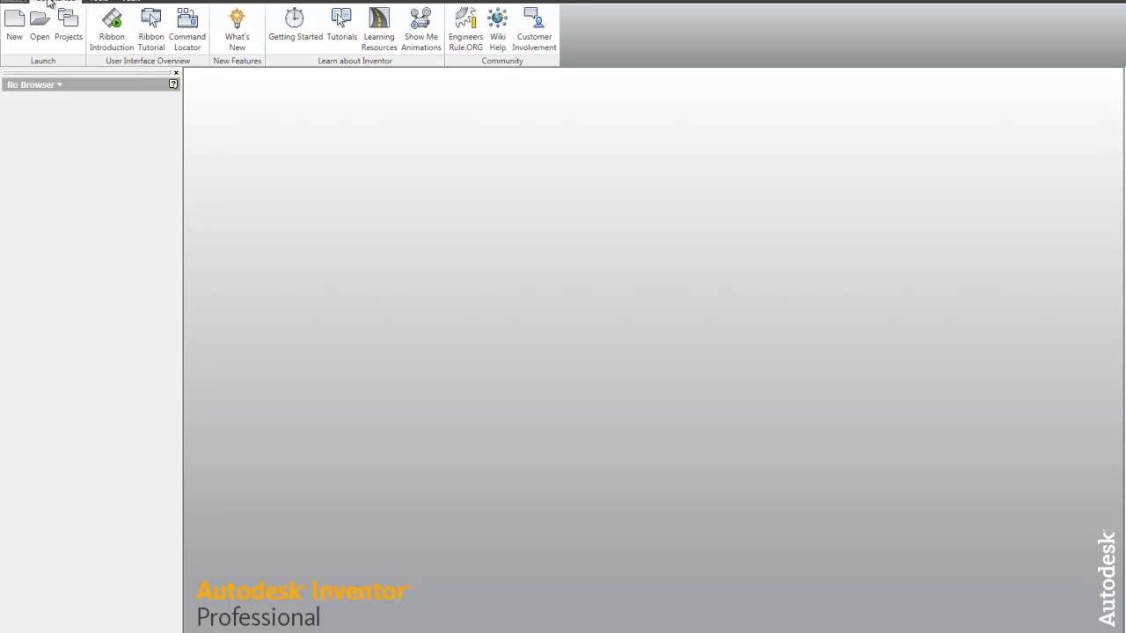
click(72, 37)
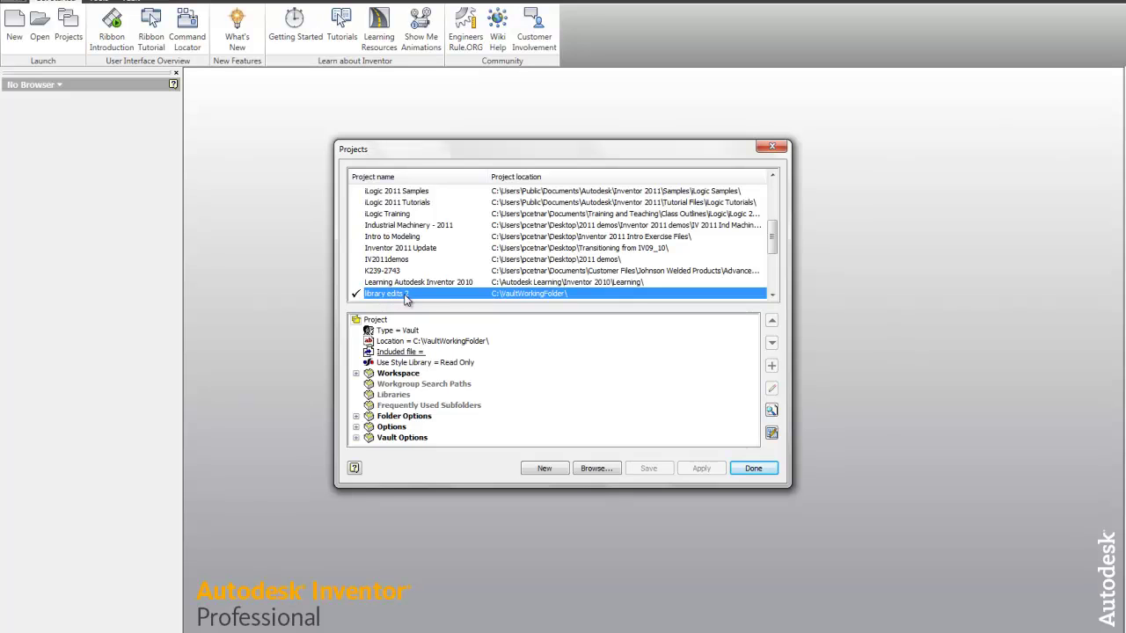
- Check out and open library test.ipt from the vault's Libraries folder under library edits 2
click(754, 468)
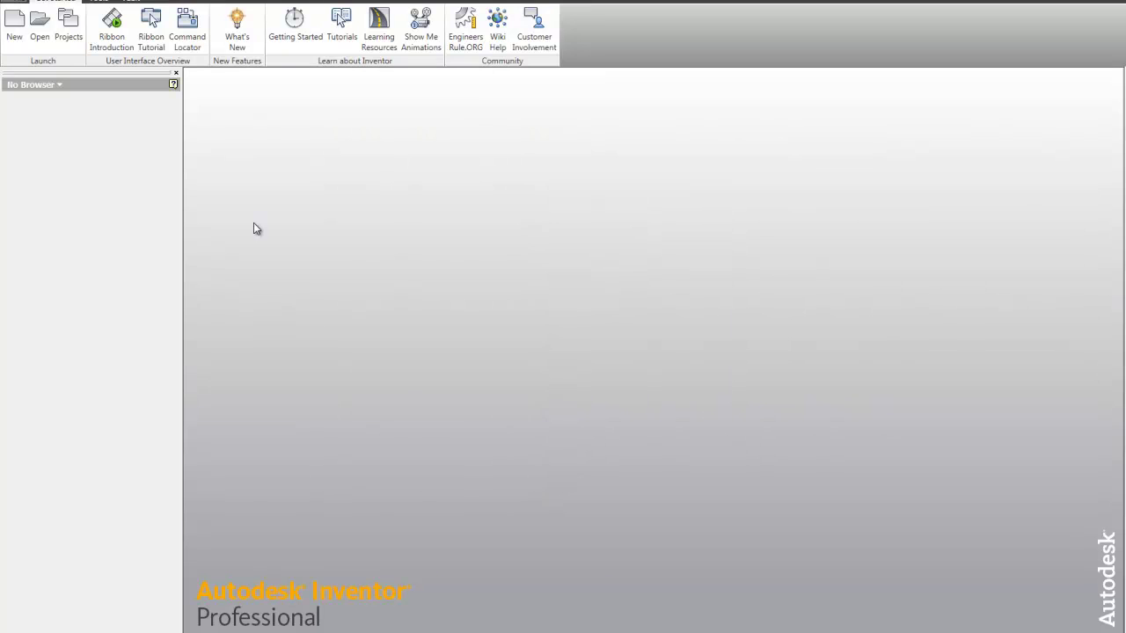
click(130, 2)
click(126, 32)
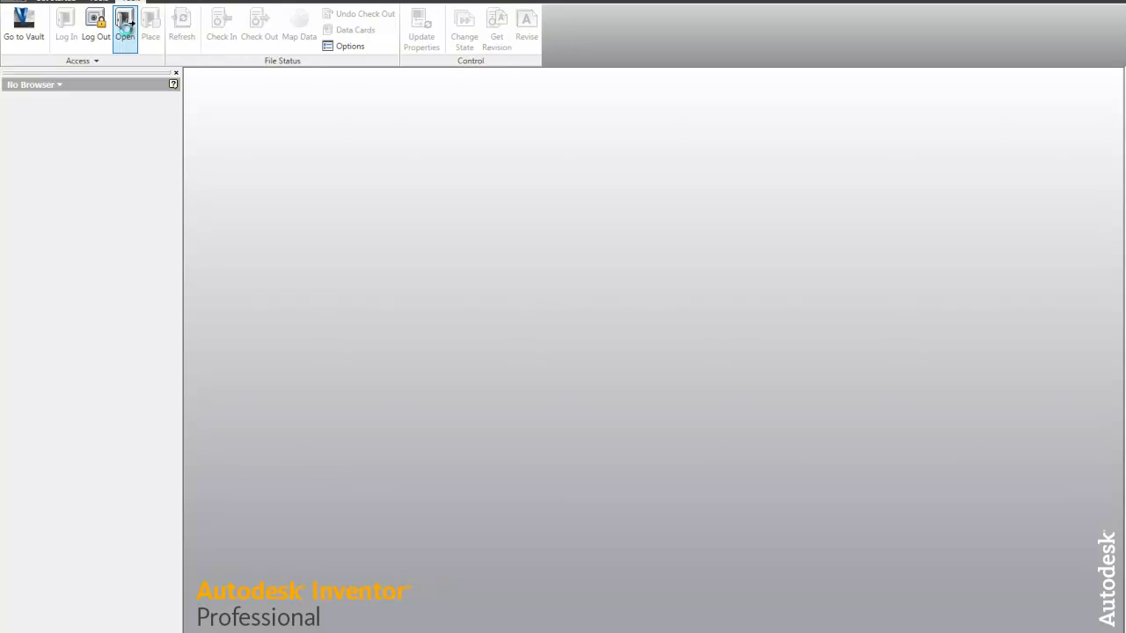
double_click(498, 212)
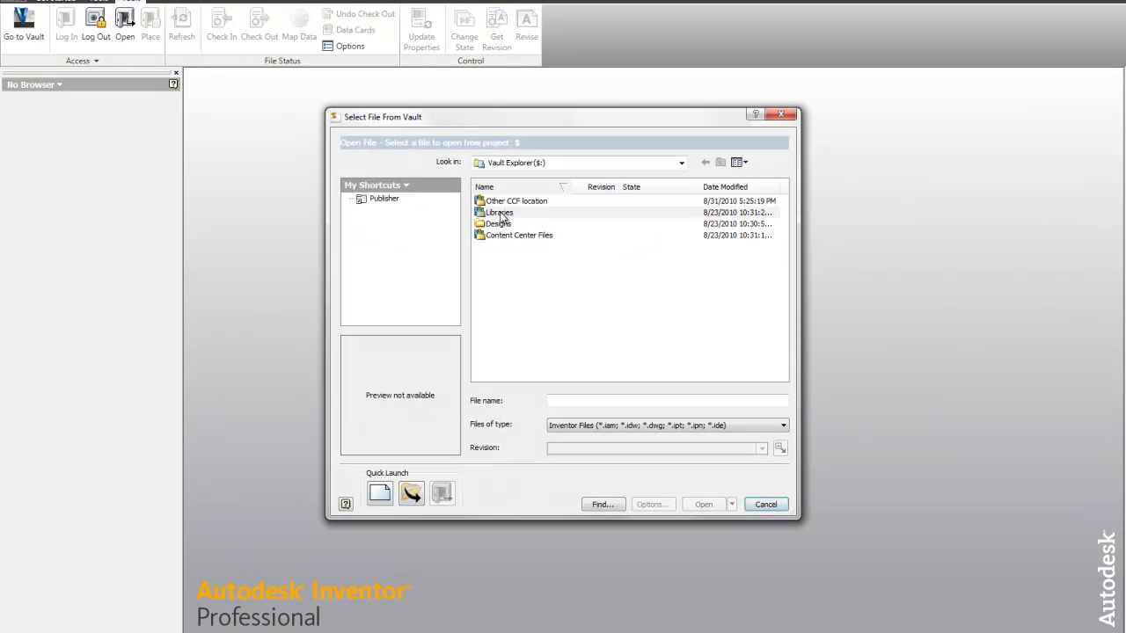
click(508, 201)
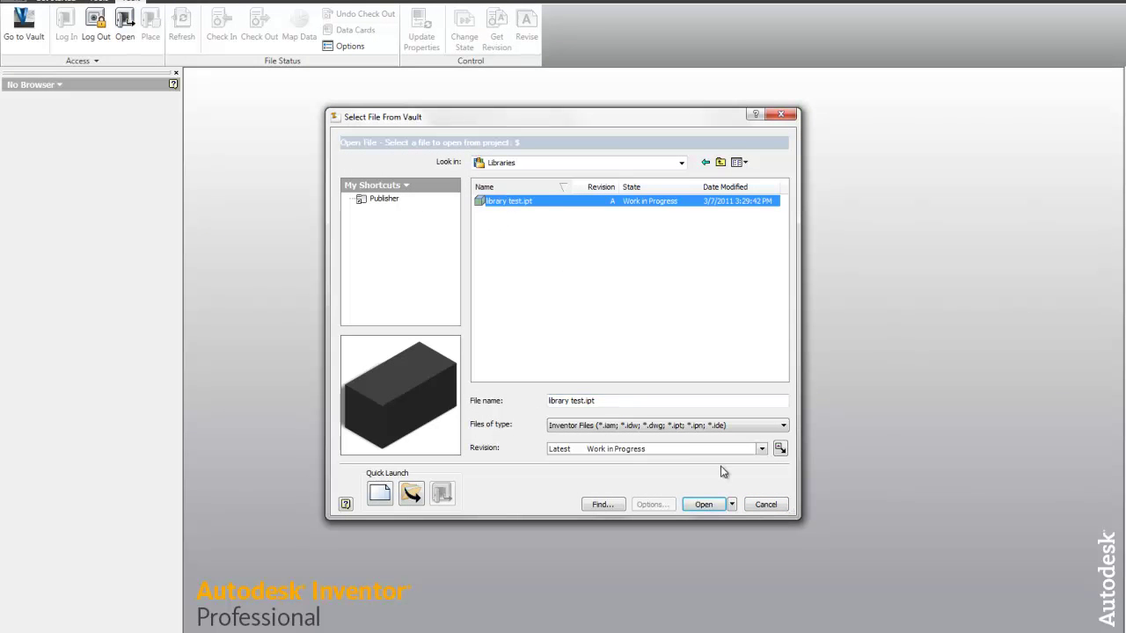
click(732, 505)
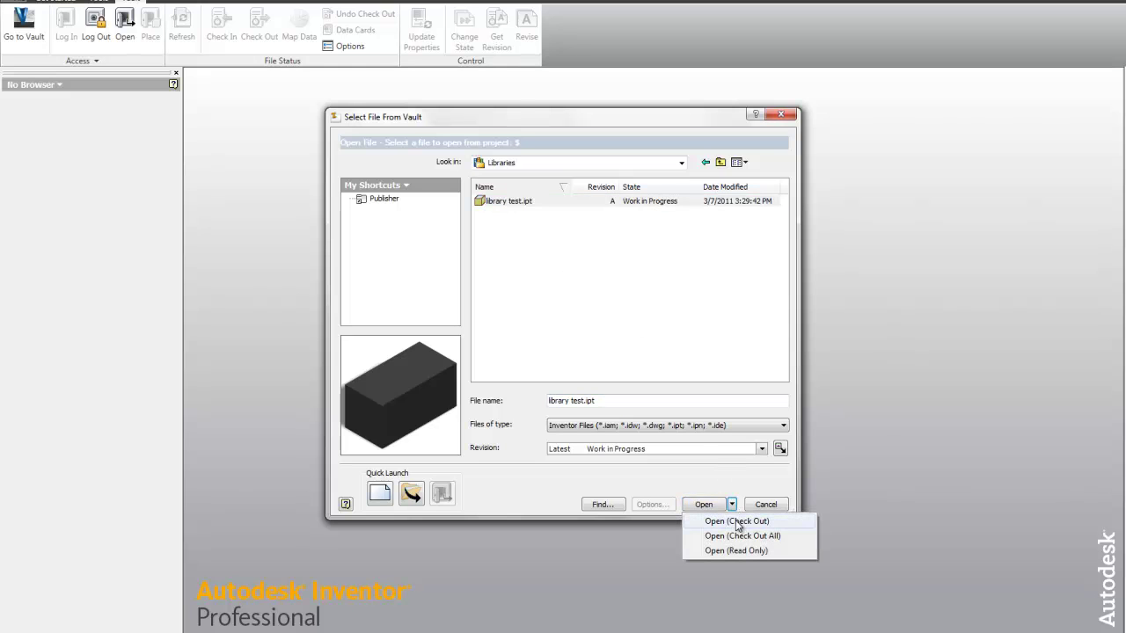
click(737, 521)
click(628, 457)
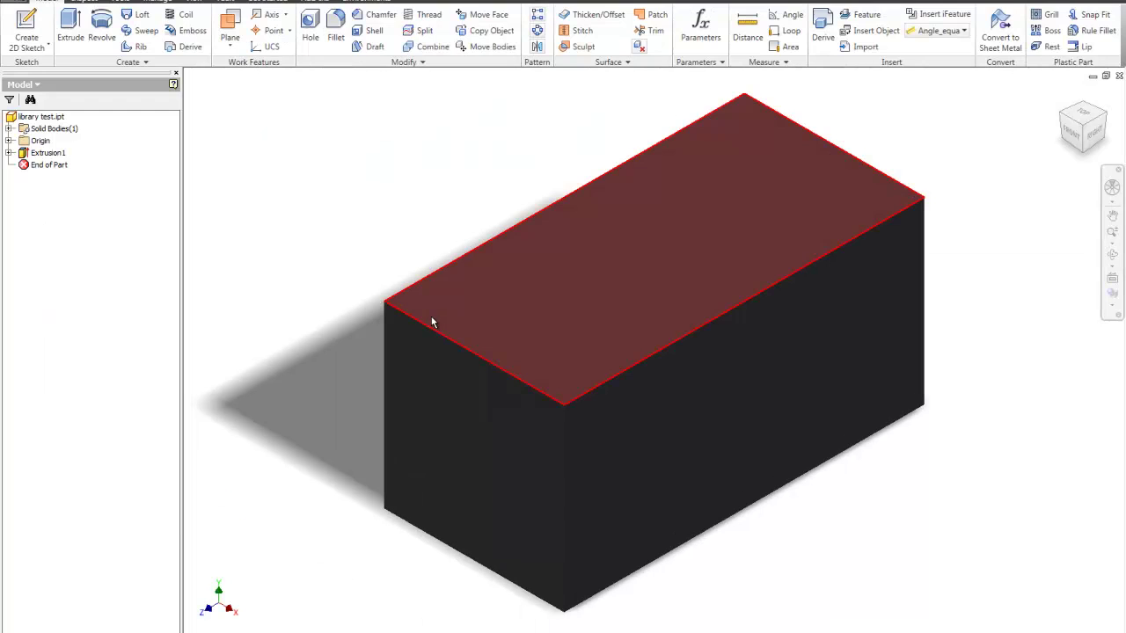
- Edit Extrusion1 and change its distance to 3 in, lengthening the library test block
double_click(49, 153)
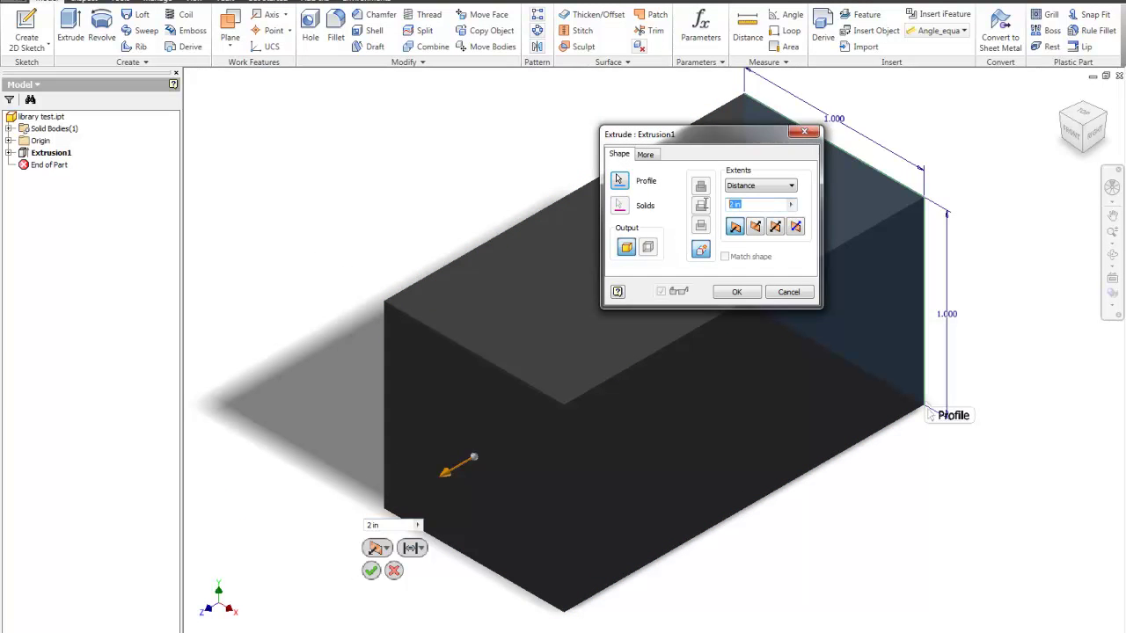
text(3)
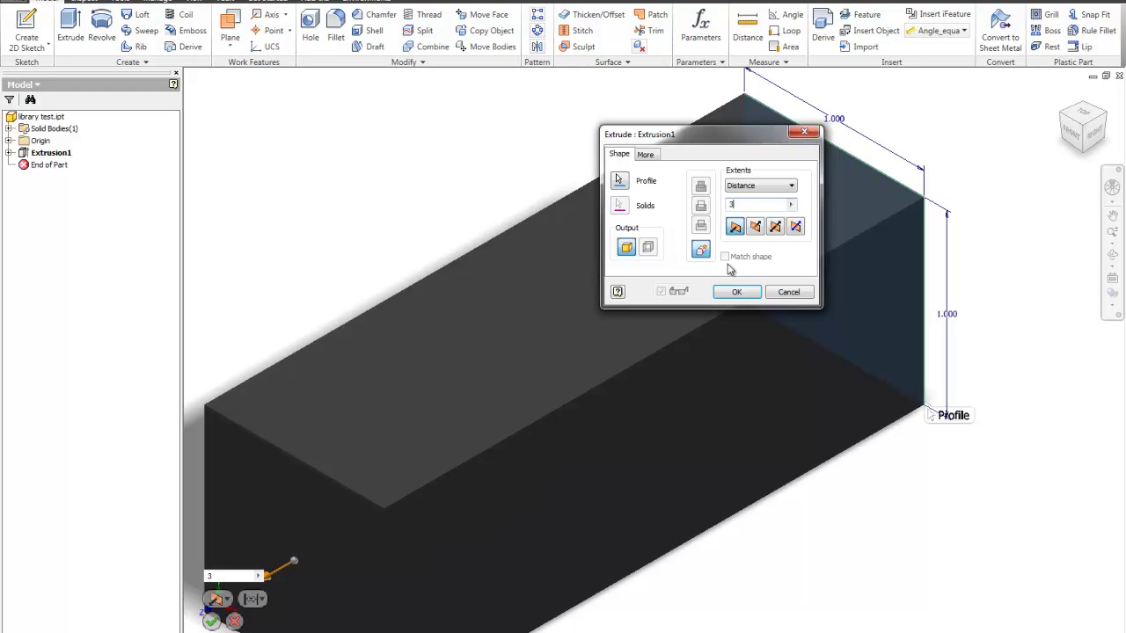
click(736, 291)
scroll(383, 192, down, 2)
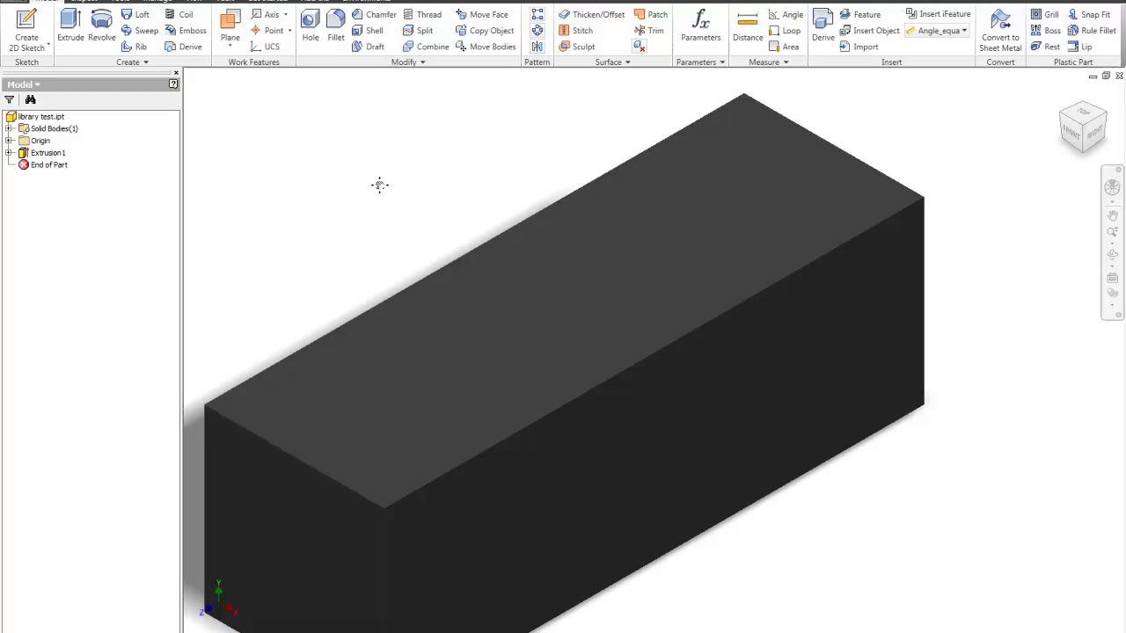
scroll(418, 163, down, 2)
scroll(413, 172, down, 1)
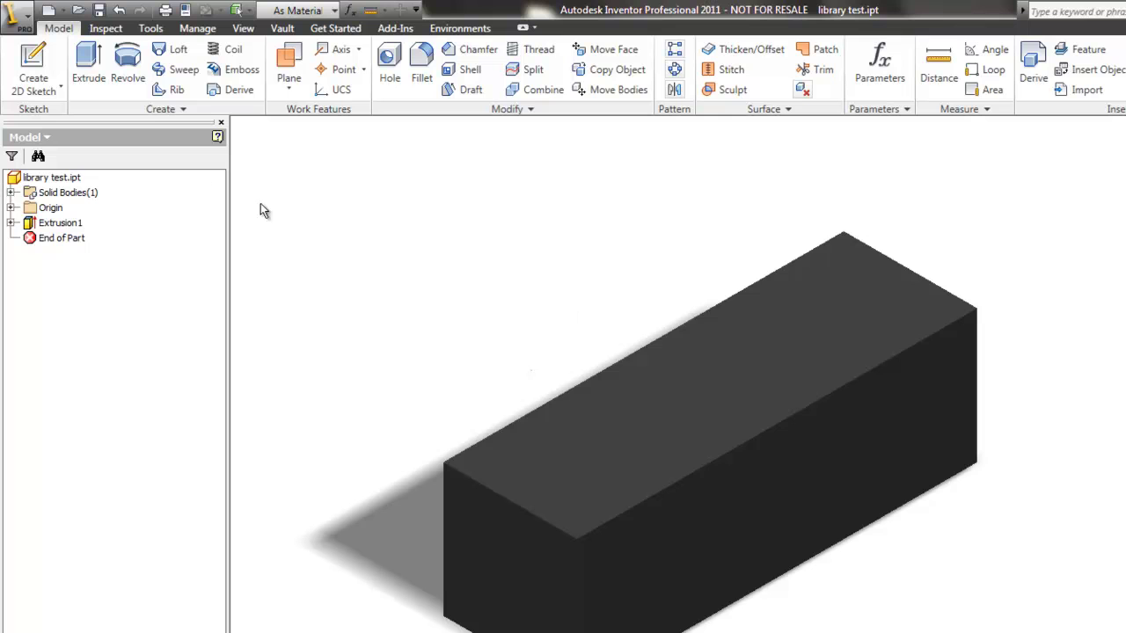
- Switch the browser to the Vault view and save the lengthened part
click(39, 137)
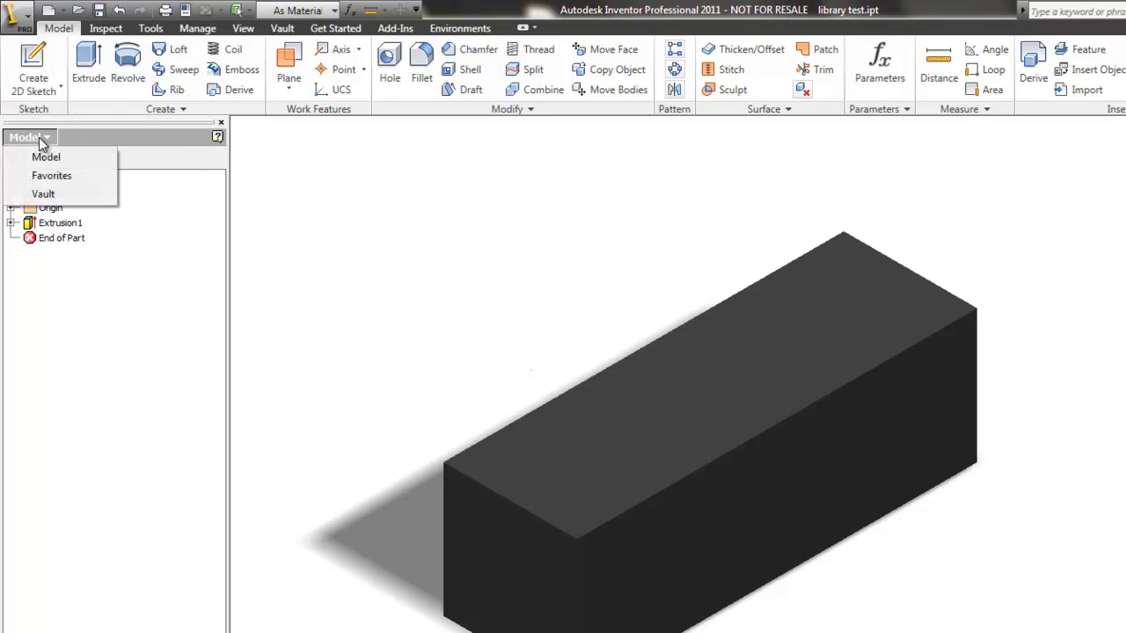
click(42, 188)
click(98, 10)
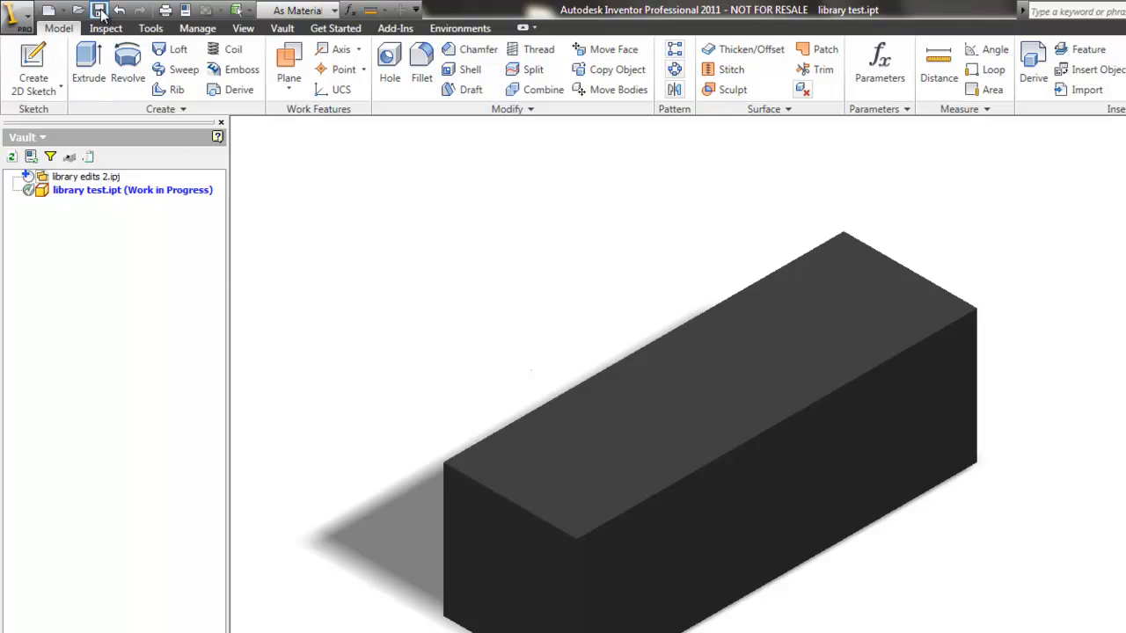
- Check in library test.ipt to the Vault with the comment 'made library part longer'
mouse_move(97, 195)
mouse_move(24, 195)
right_click(81, 188)
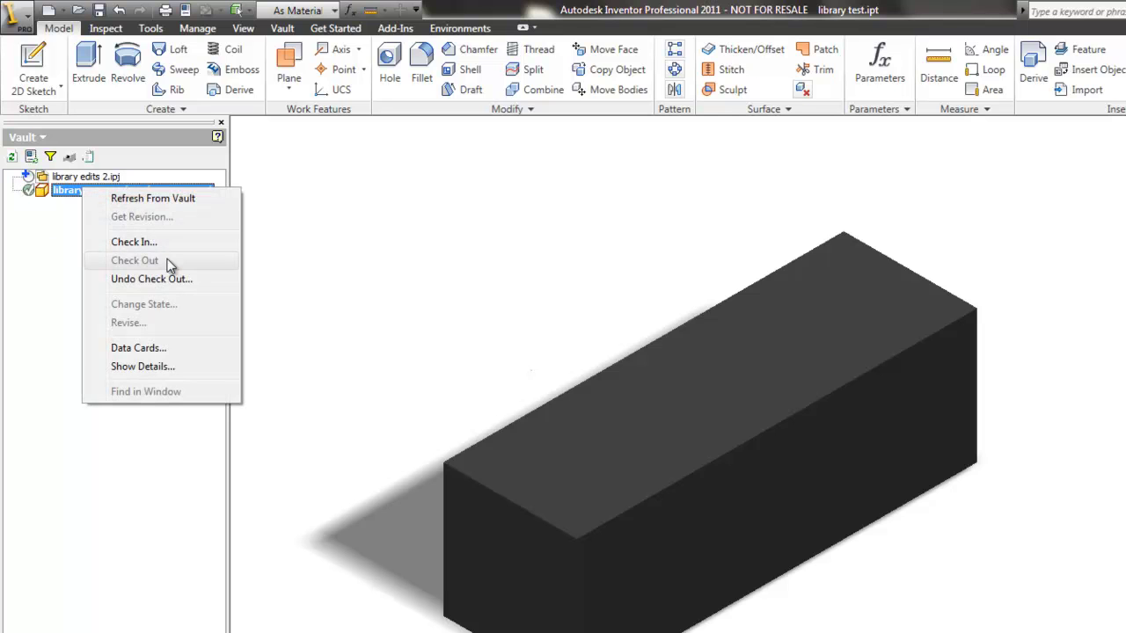
click(141, 242)
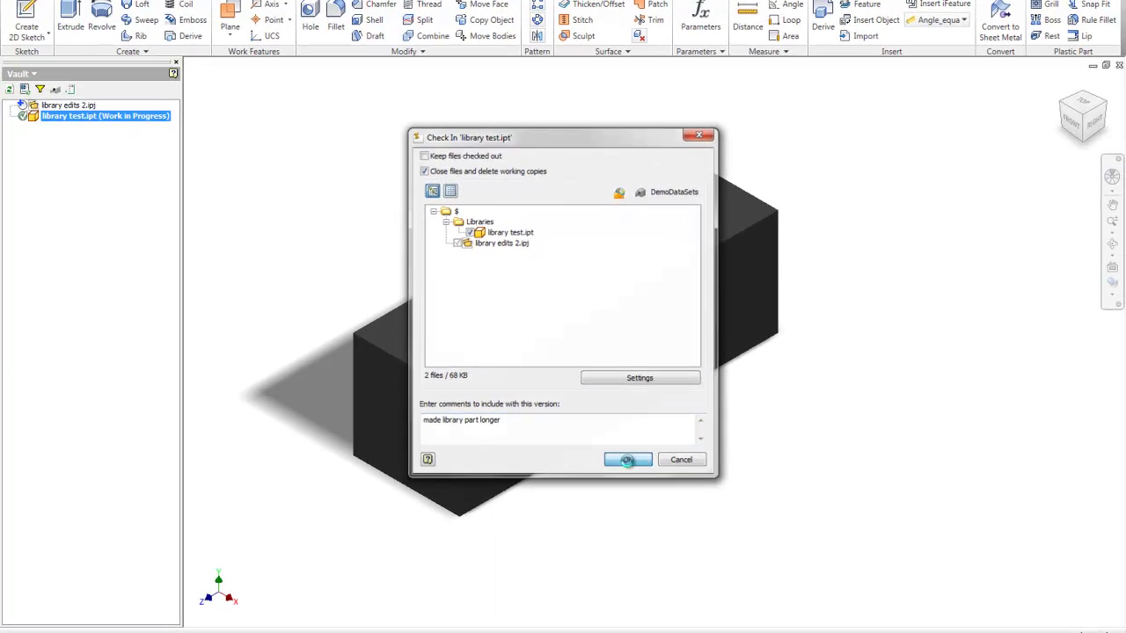
click(788, 623)
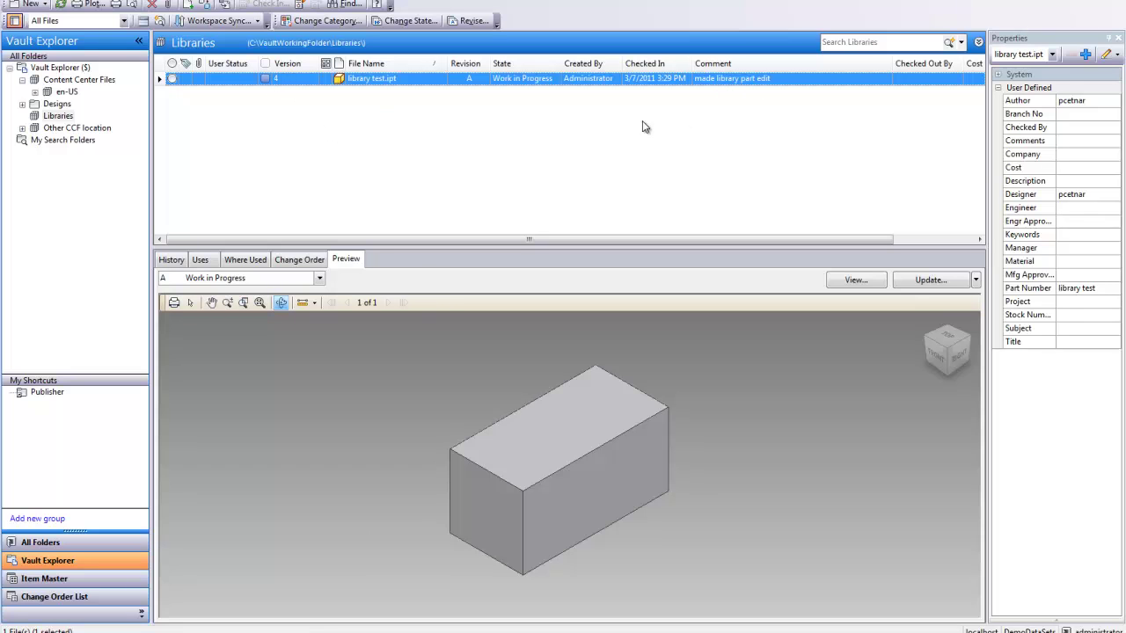
- Refresh Vault Explorer's Libraries folder to show library test.ipt at version 5
click(61, 5)
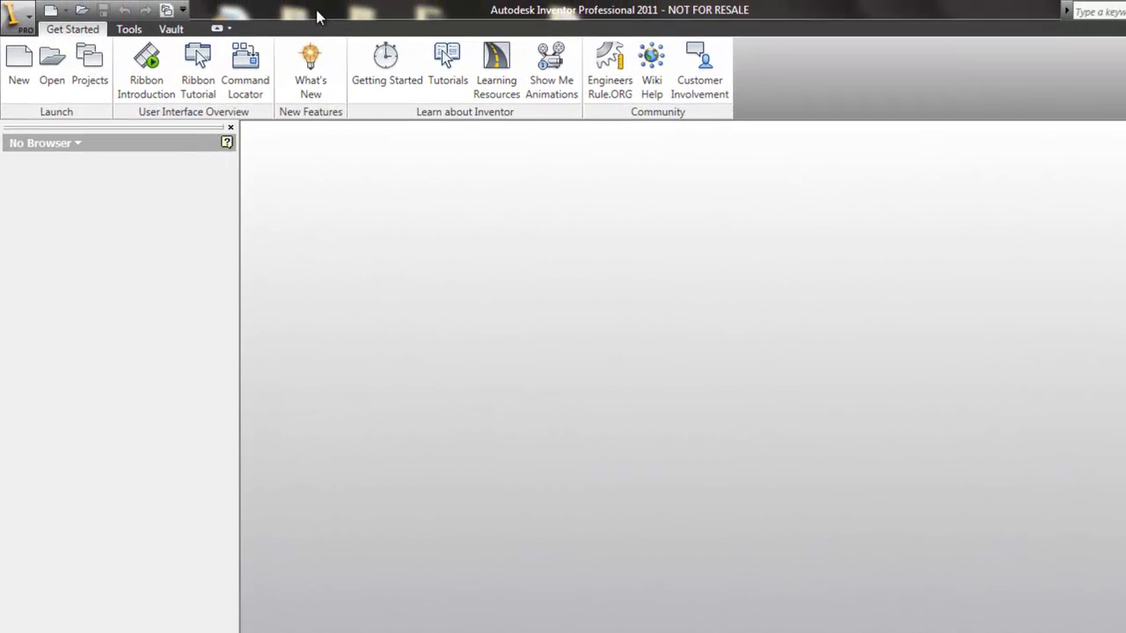
- Activate the Designs project from the Projects list and close the list
click(173, 30)
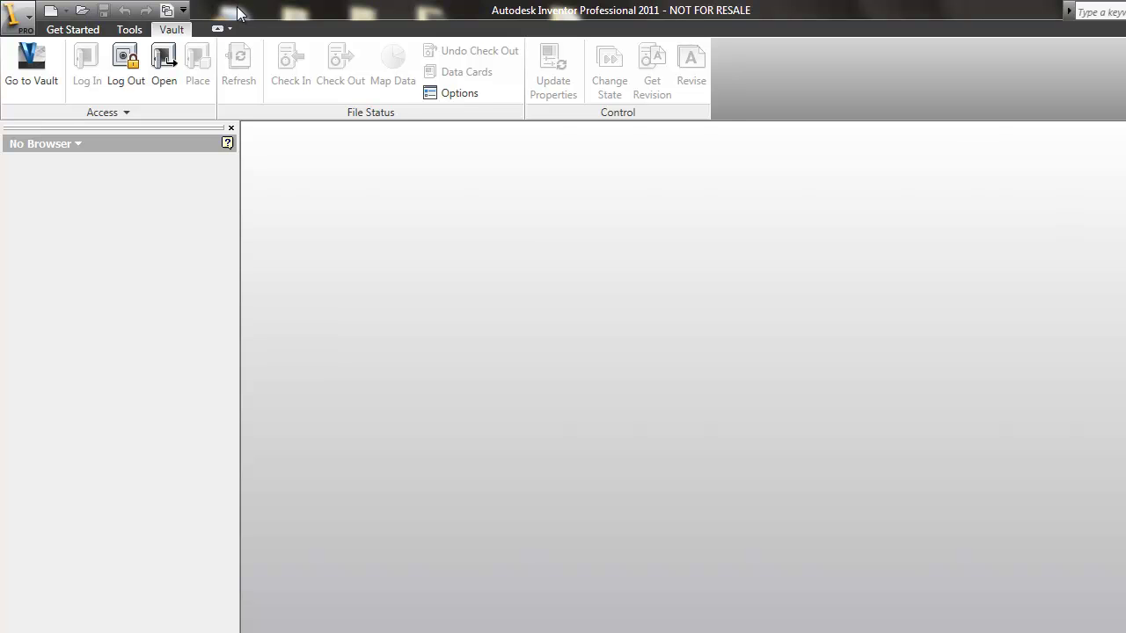
click(75, 29)
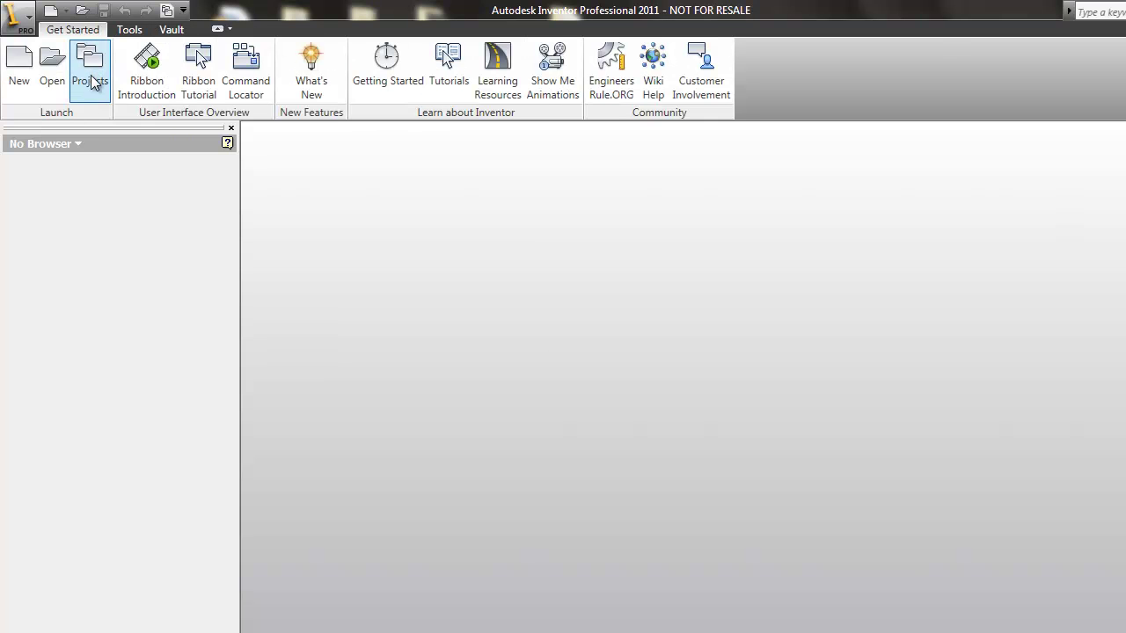
click(92, 70)
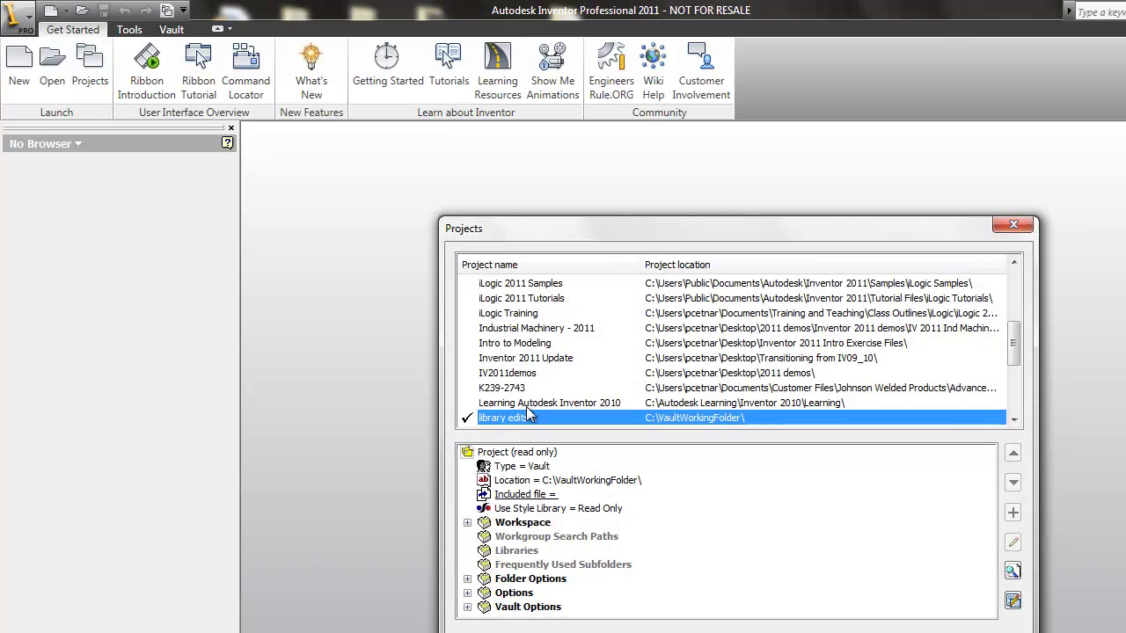
scroll(520, 404, up, 3)
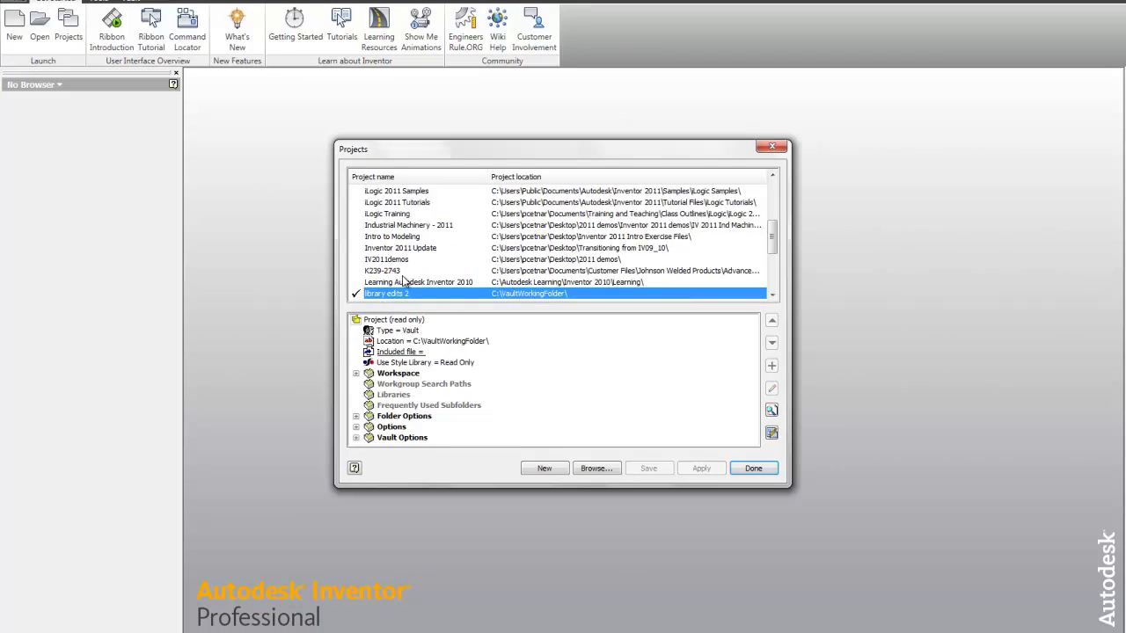
double_click(384, 215)
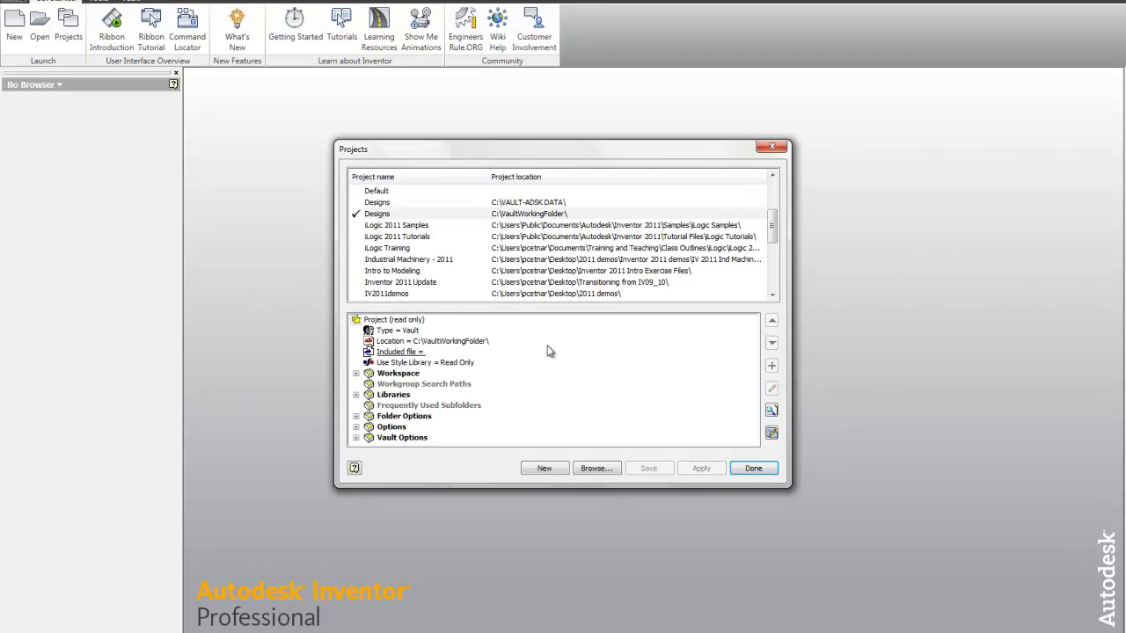
click(754, 469)
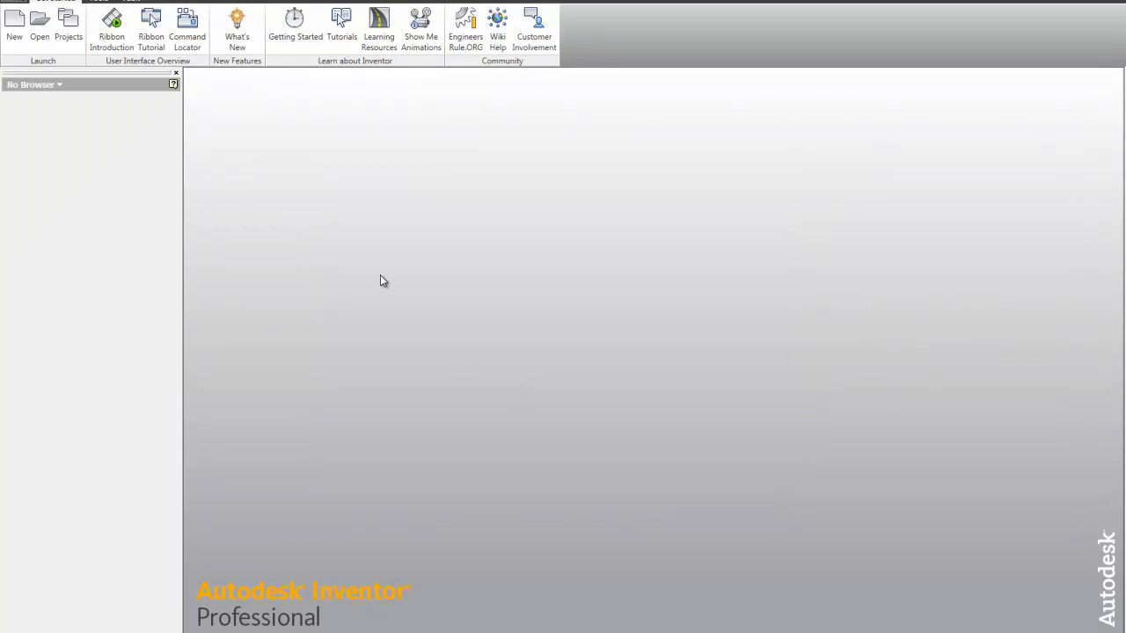
click(132, 2)
- Open library test.ipt from the Vault Libraries folder, agreeing to check it out
click(125, 33)
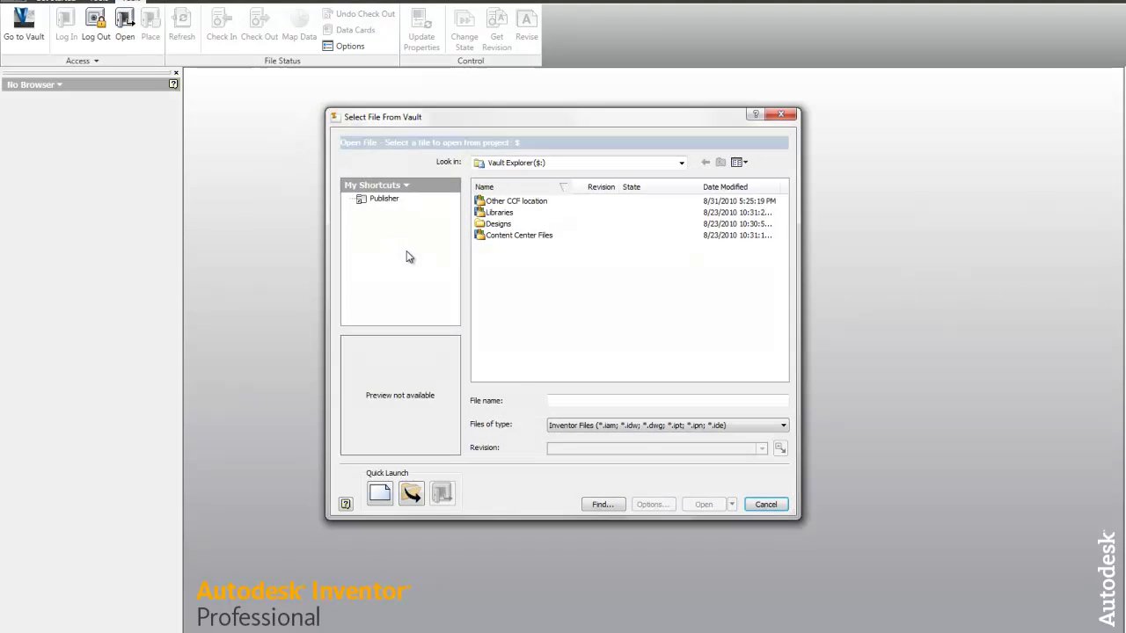
double_click(499, 213)
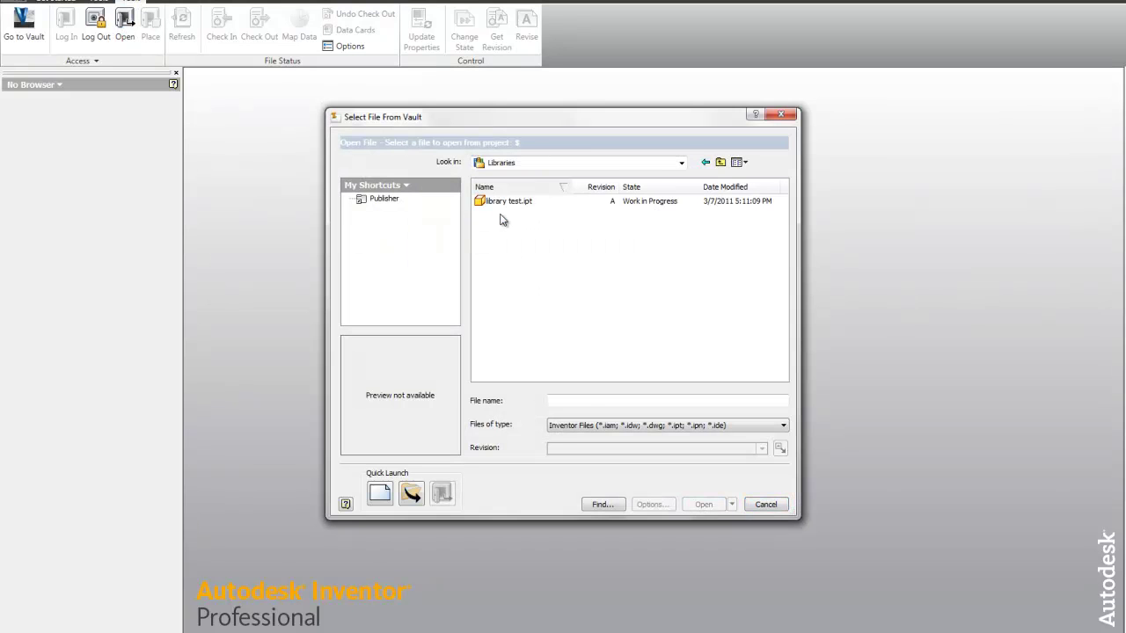
click(502, 203)
click(703, 504)
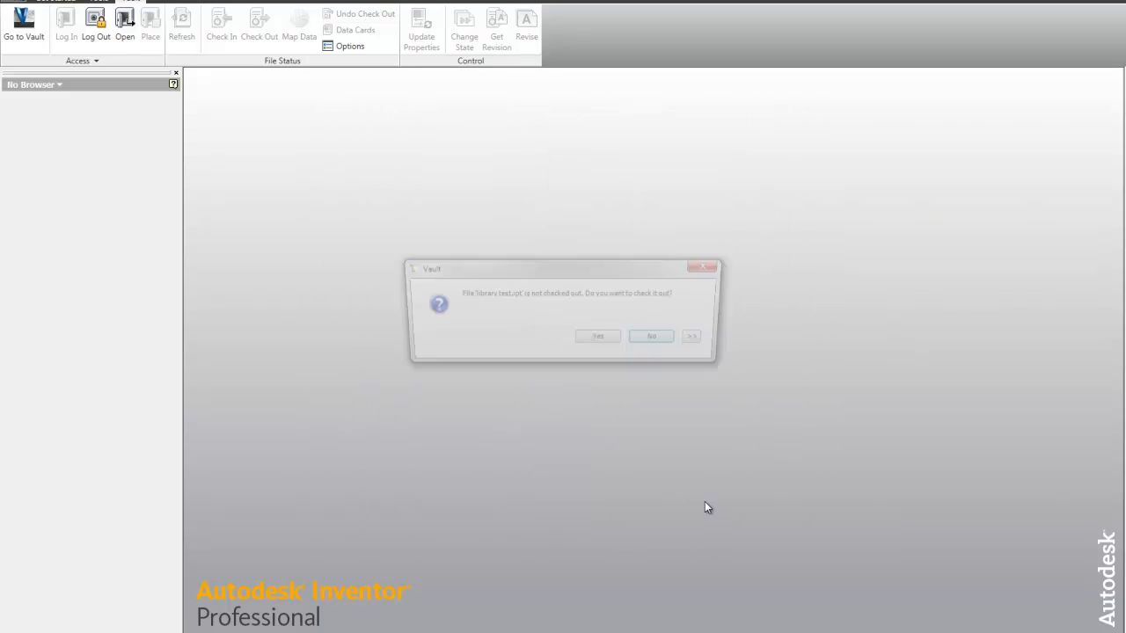
click(600, 340)
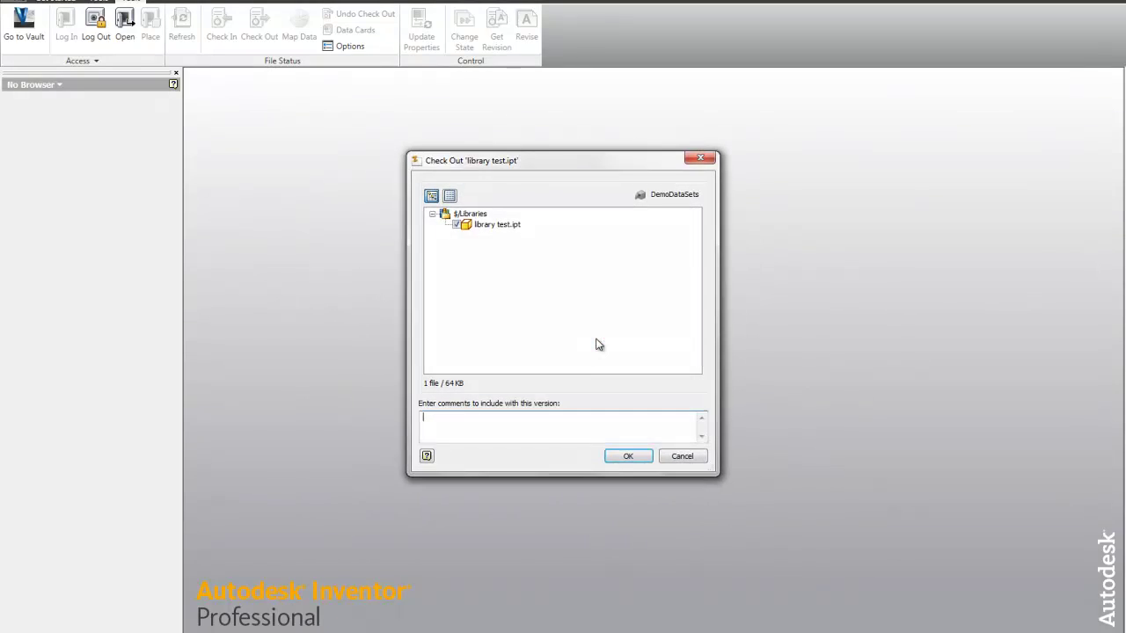
click(622, 454)
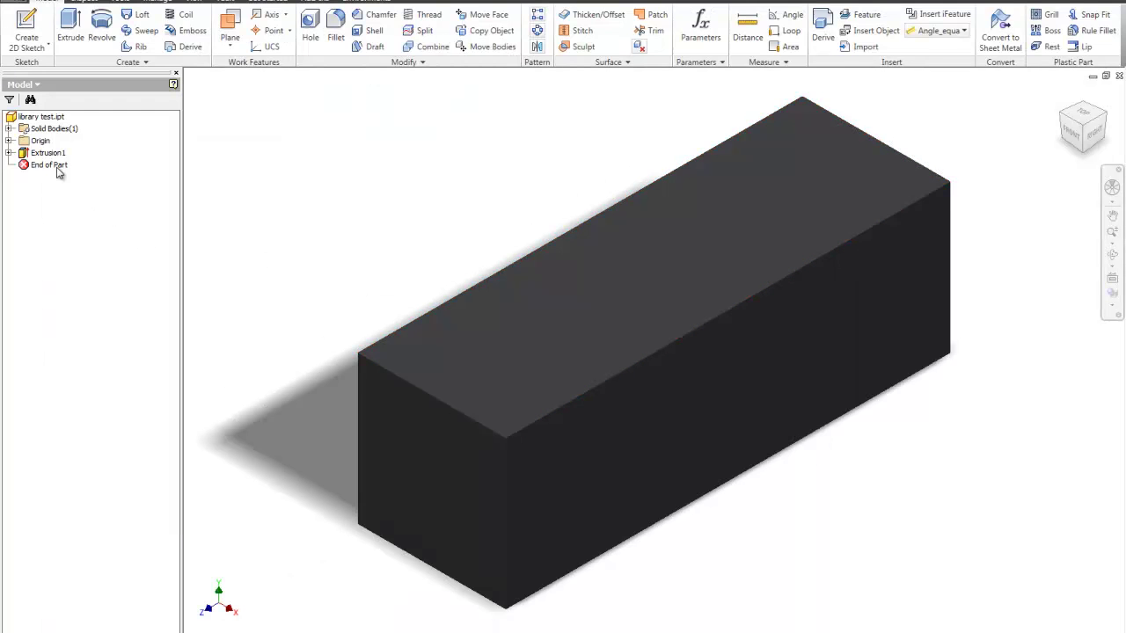
double_click(53, 155)
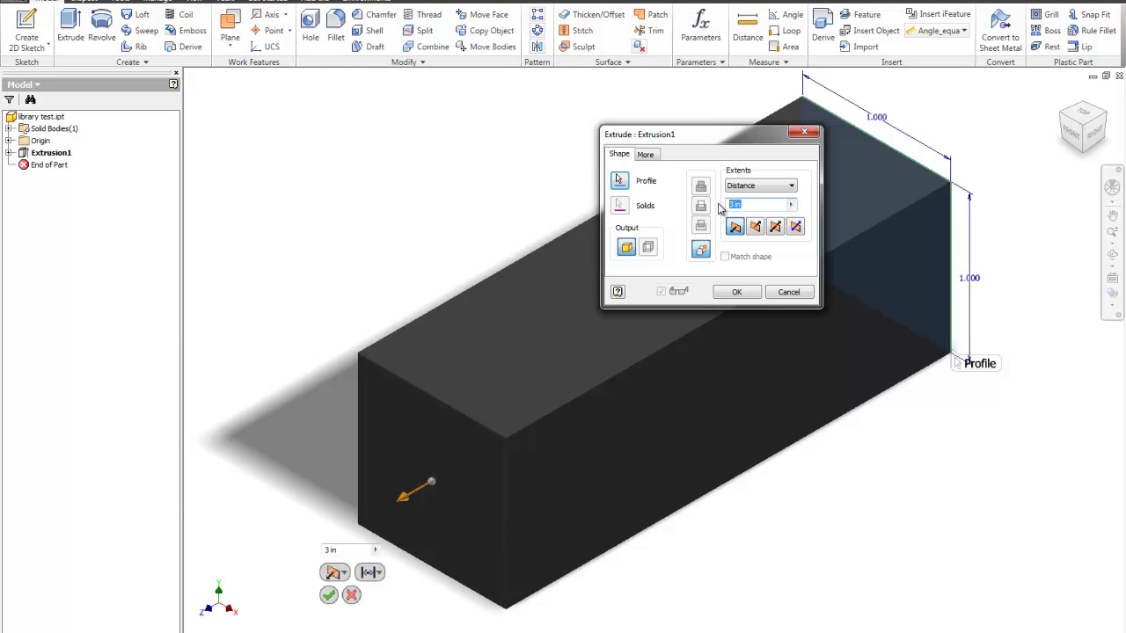
text(2)
click(737, 292)
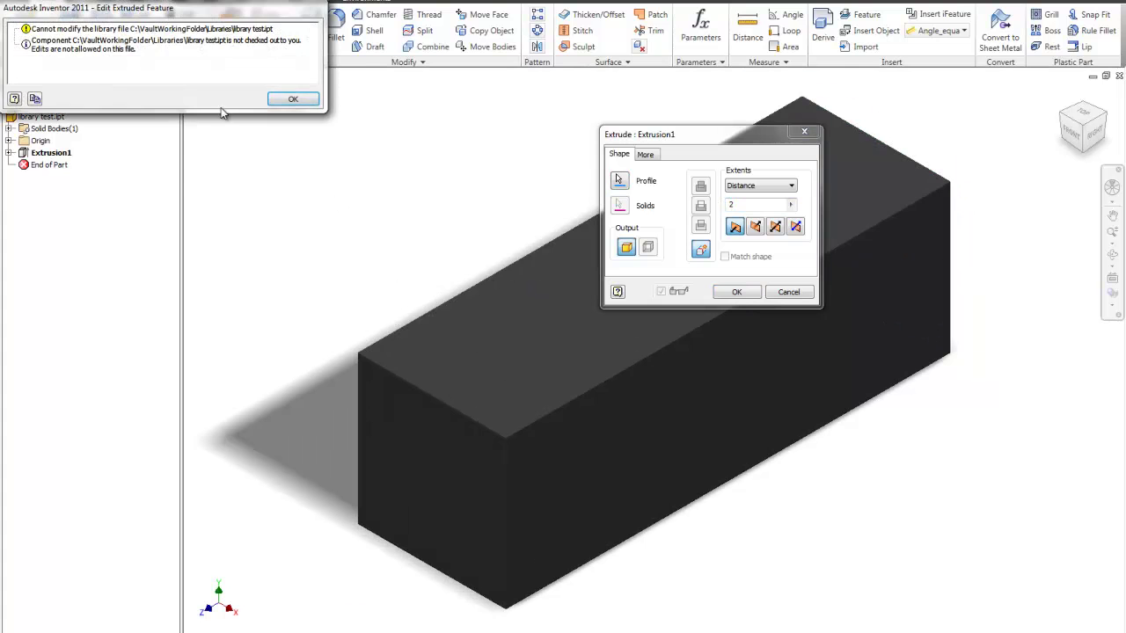
drag(165, 12, 365, 139)
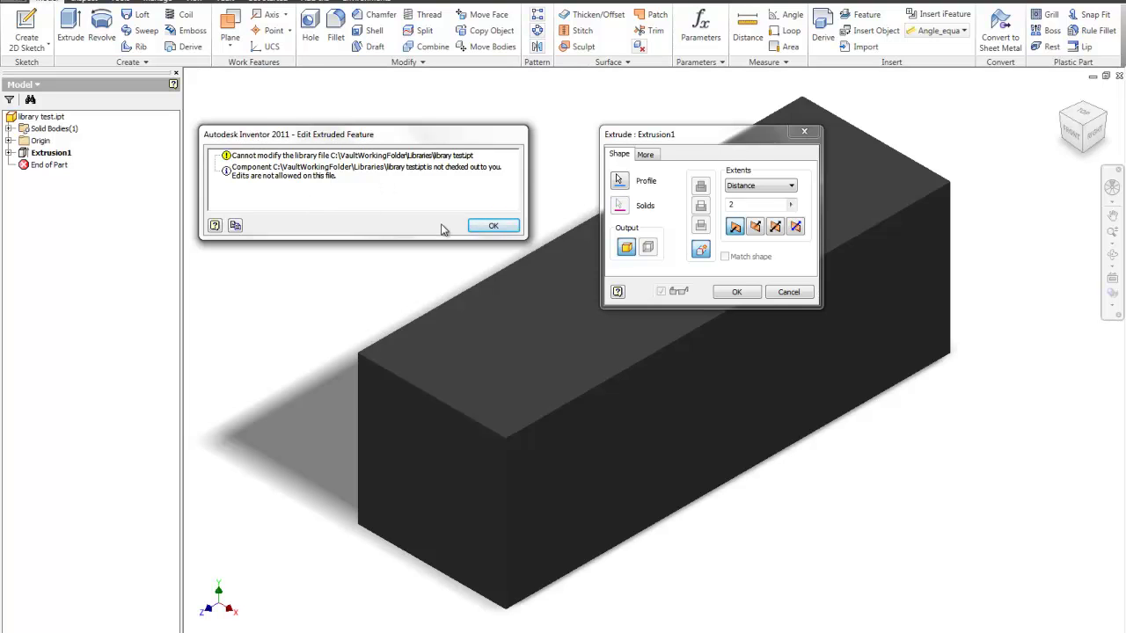
click(485, 227)
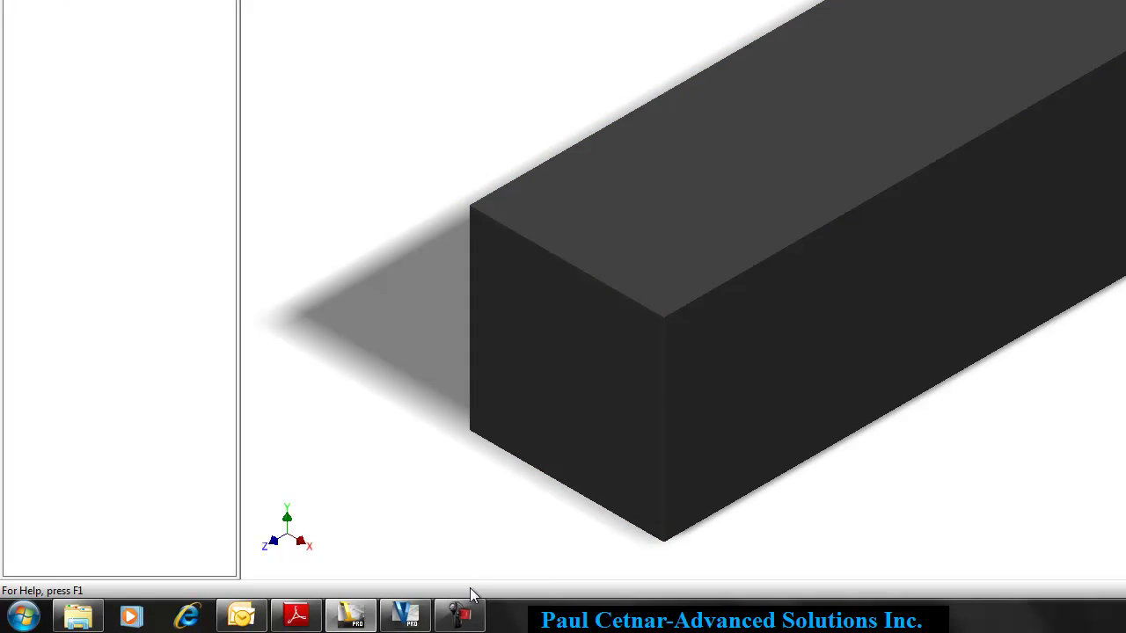
click(459, 614)
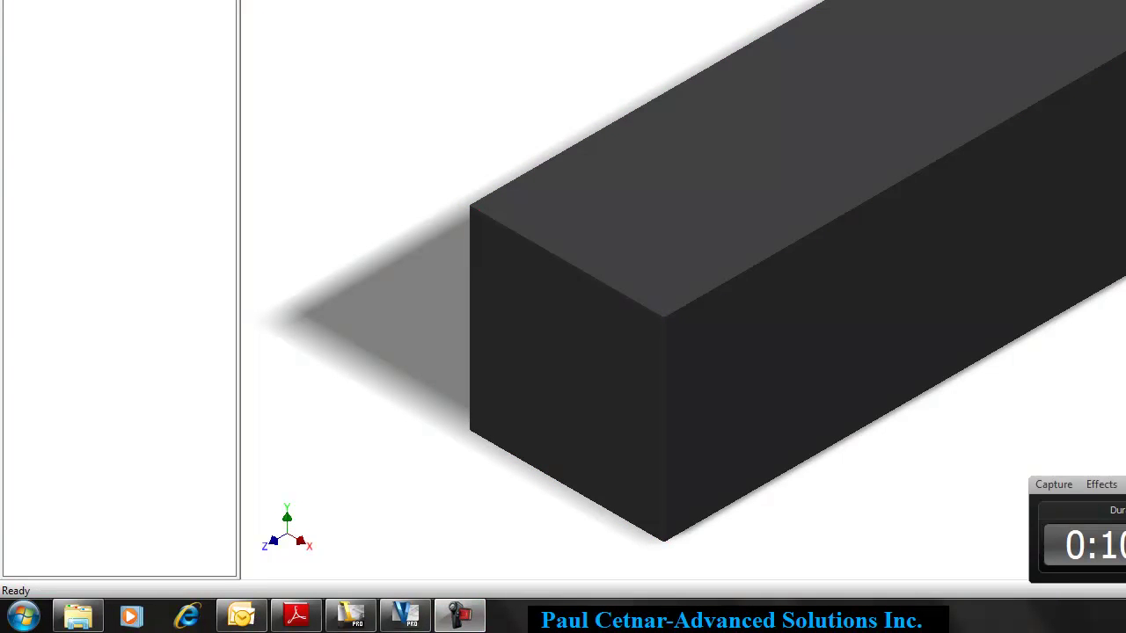